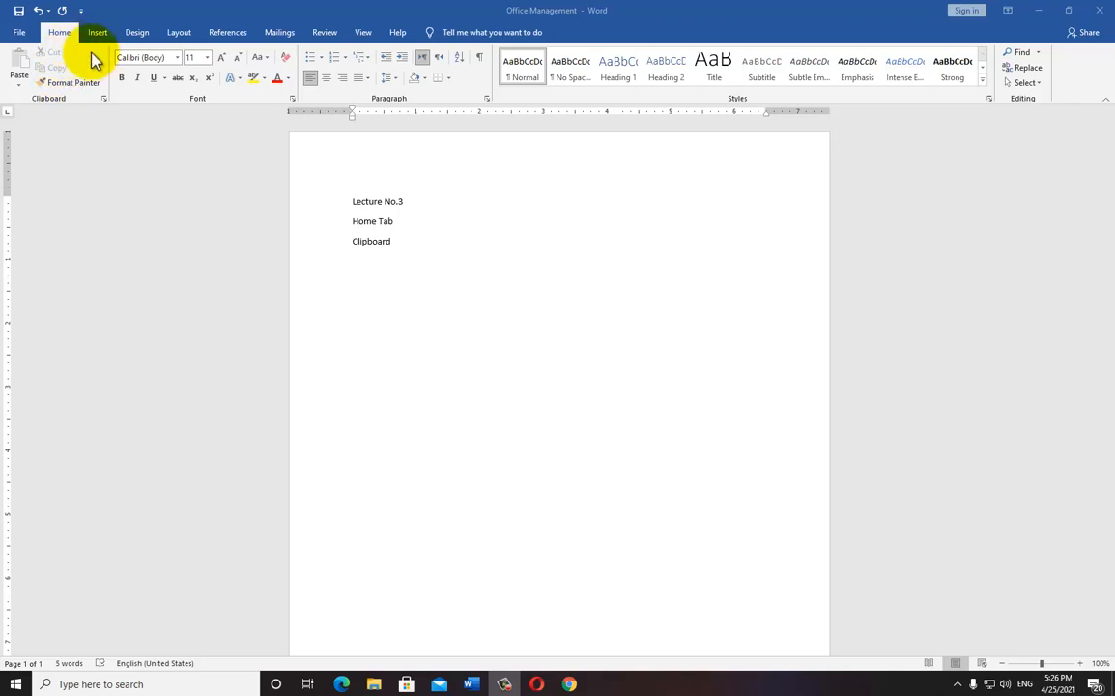
Step: Cut the three lines "Lecture No.3", "Home Tab" and "Clipboard" from the page
{"action": "left_click", "coordinate": [348, 197]}
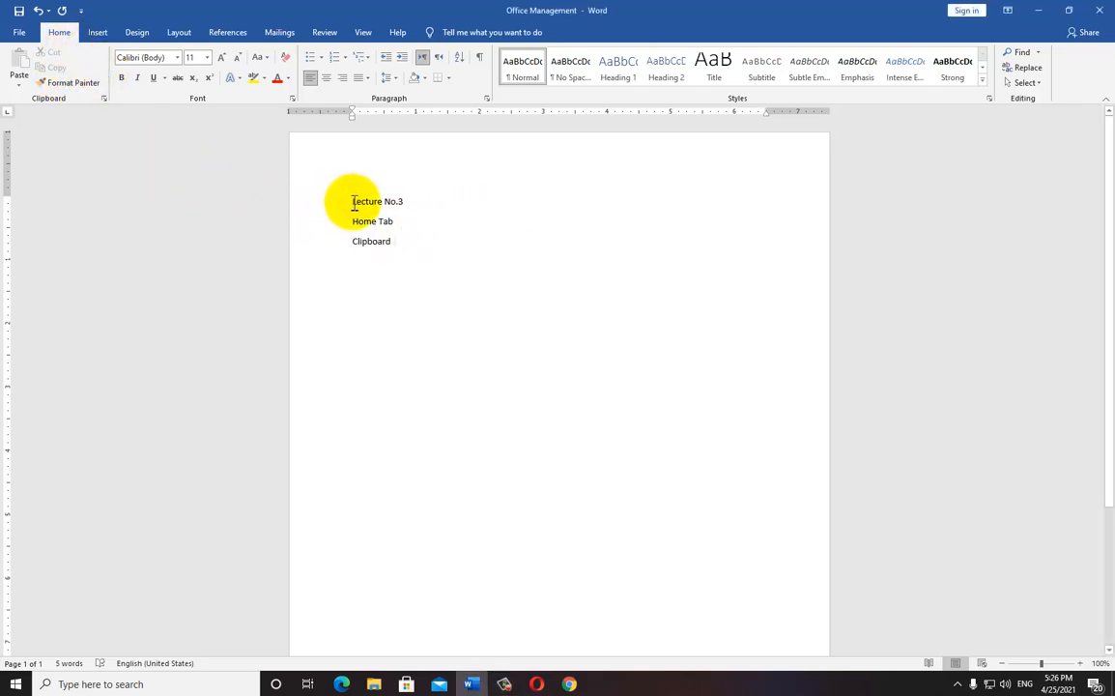
{"action": "left_click_drag", "start_coordinate": [350, 202], "coordinate": [378, 239]}
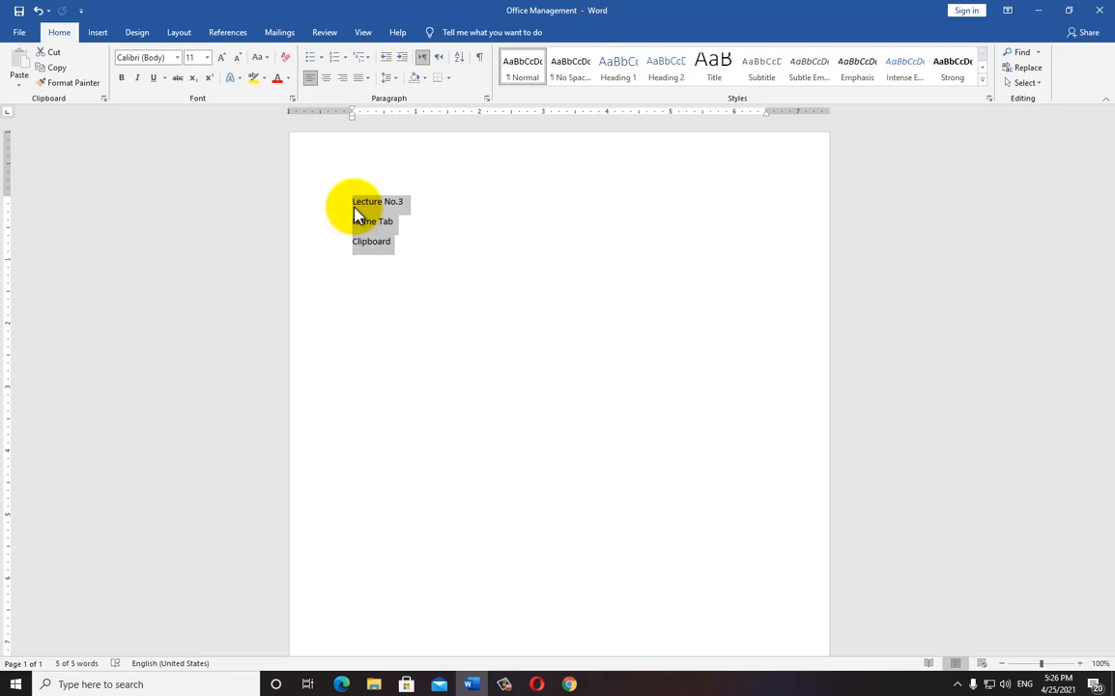
{"action": "left_click", "coordinate": [58, 55]}
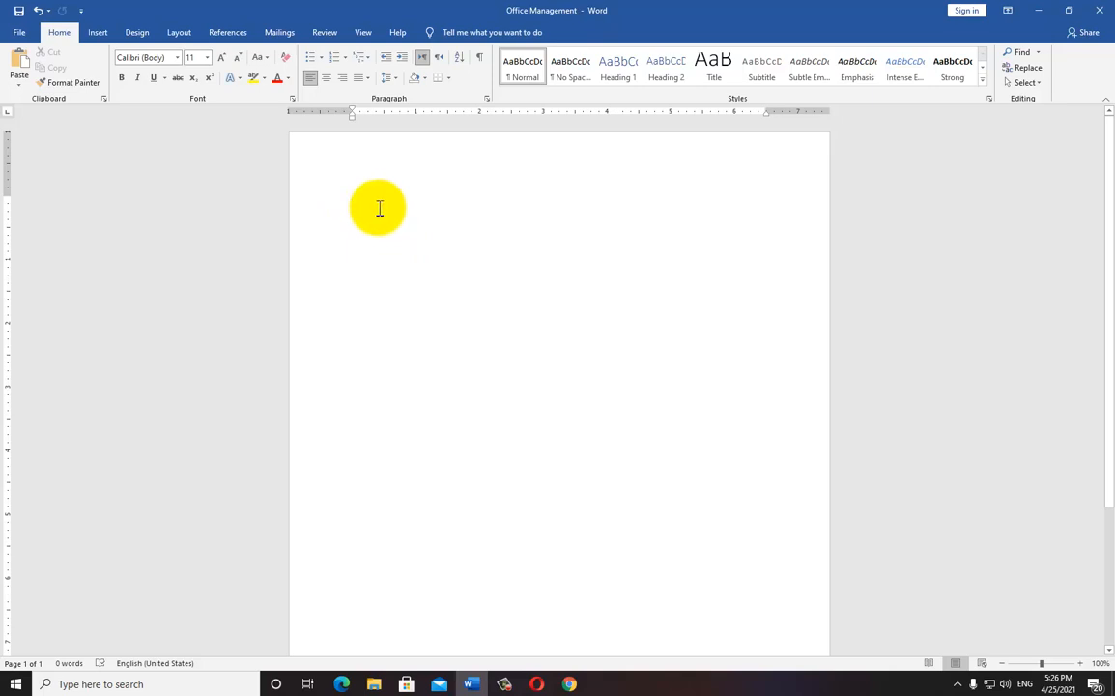
Step: Add blank lines until the cursor reaches the top of a second page and paste the cut lines there
{"action": "key", "text": "Return"}
{"action": "key", "text": "Return"}
{"action": "key", "text": "Return"}
{"action": "key", "text": "Return"}
{"action": "key", "text": "Return"}
{"action": "key", "text": "Return"}
{"action": "key", "text": "Return"}
{"action": "key", "text": "Return"}
{"action": "key", "text": "Return"}
{"action": "key", "text": "Return"}
{"action": "key", "text": "Return"}
{"action": "key", "text": "Return"}
{"action": "key", "text": "Return"}
{"action": "key", "text": "Return"}
{"action": "key", "text": "Return"}
{"action": "key", "text": "Return"}
{"action": "key", "text": "Return"}
{"action": "key", "text": "Return"}
{"action": "key", "text": "Return"}
{"action": "key", "text": "Return"}
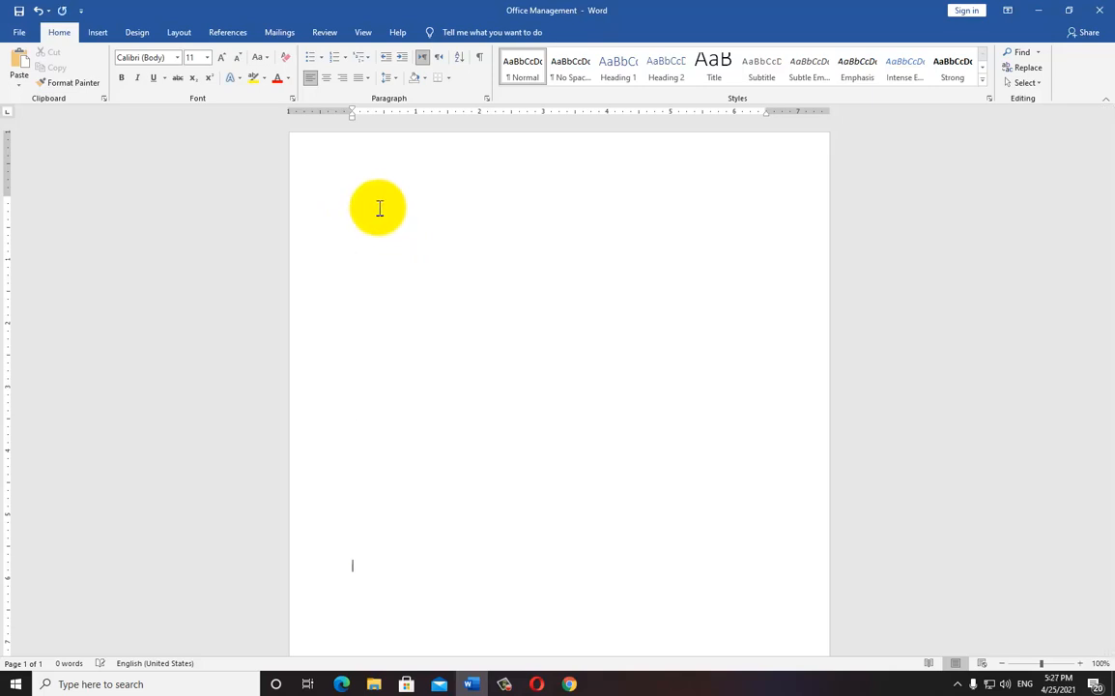
{"action": "key", "text": "Return"}
{"action": "key", "text": "Return"}
{"action": "key", "text": "Return"}
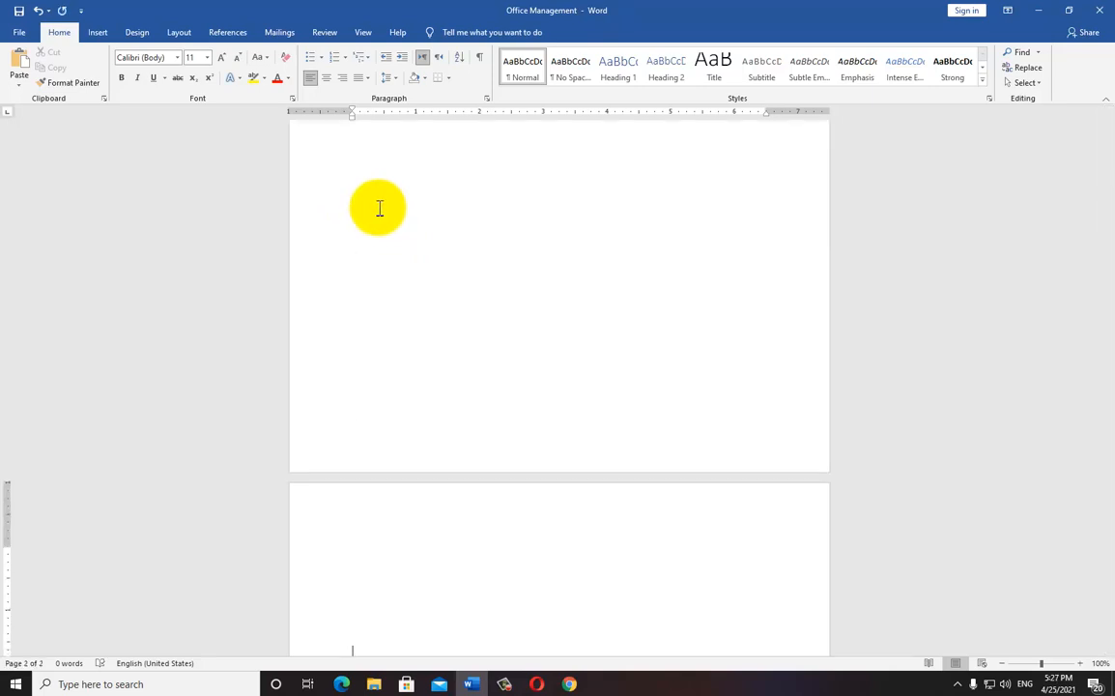
{"action": "key", "text": "BackSpace"}
{"action": "key", "text": "BackSpace"}
{"action": "key", "text": "BackSpace"}
{"action": "key", "text": "BackSpace"}
{"action": "key", "text": "BackSpace"}
{"action": "key", "text": "BackSpace"}
{"action": "key", "text": "BackSpace"}
{"action": "key", "text": "BackSpace"}
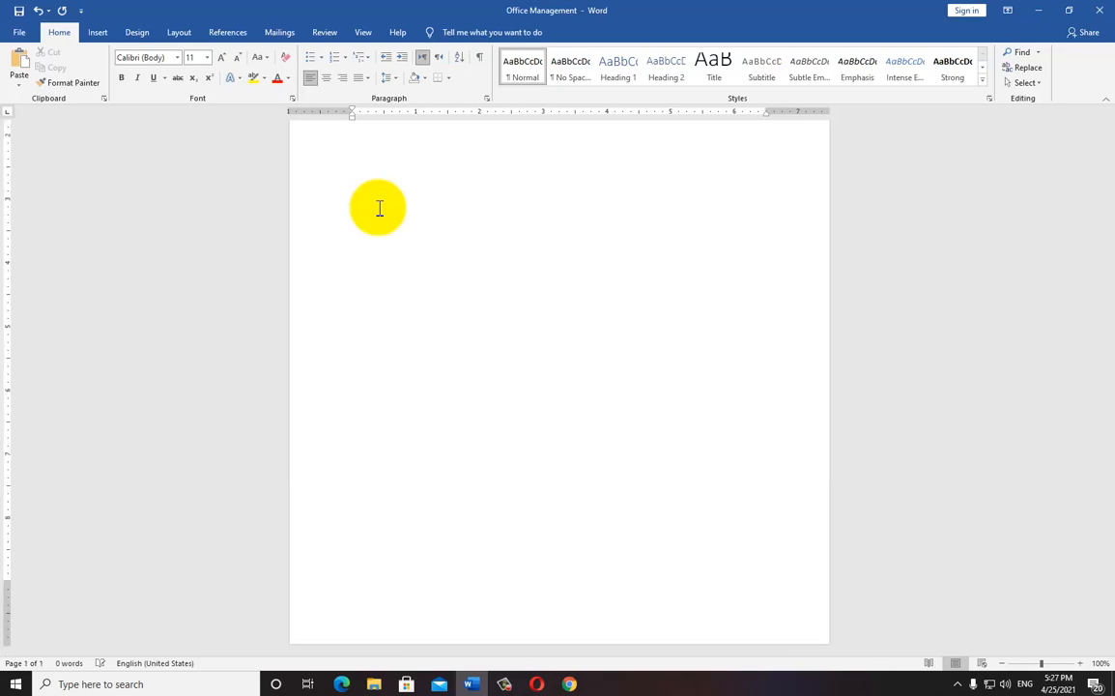
{"action": "key", "text": "Return"}
{"action": "key", "text": "Return"}
{"action": "key", "text": "Return"}
{"action": "key", "text": "Return"}
{"action": "key", "text": "Return"}
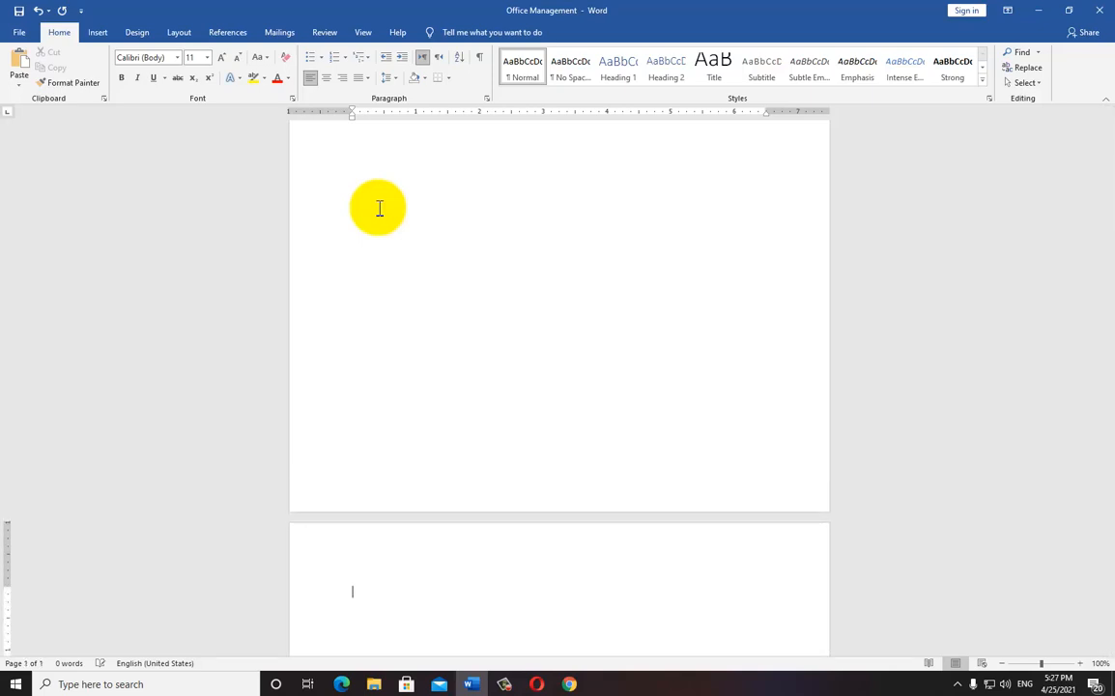
{"action": "key", "text": "BackSpace"}
{"action": "key", "text": "Return"}
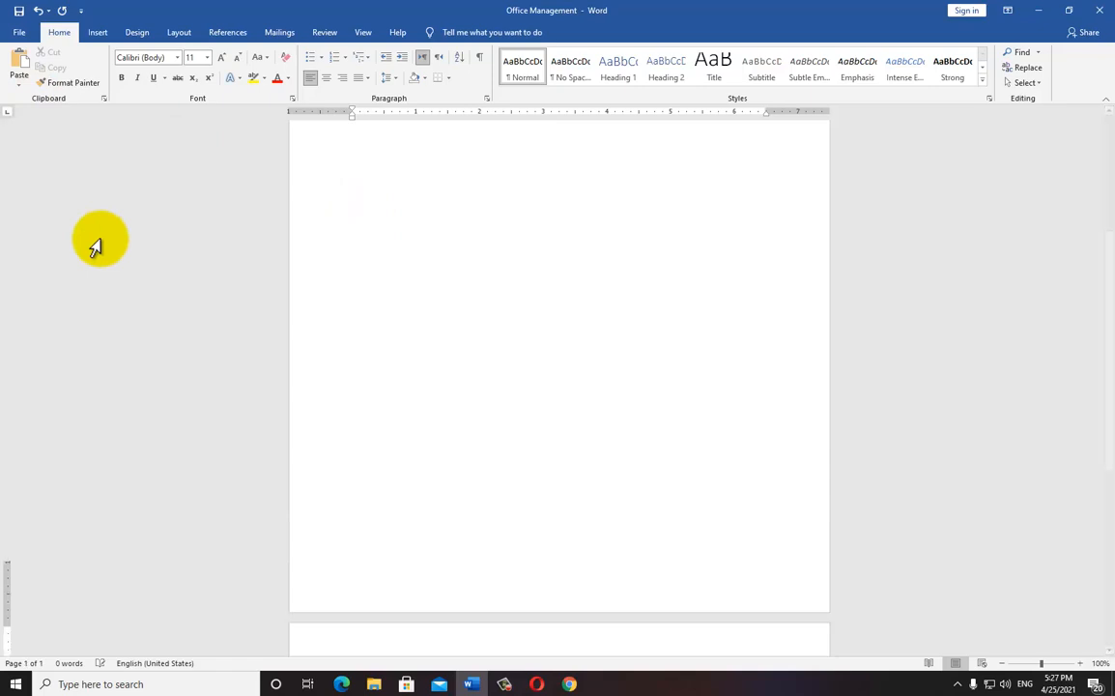
{"action": "left_click", "coordinate": [20, 70]}
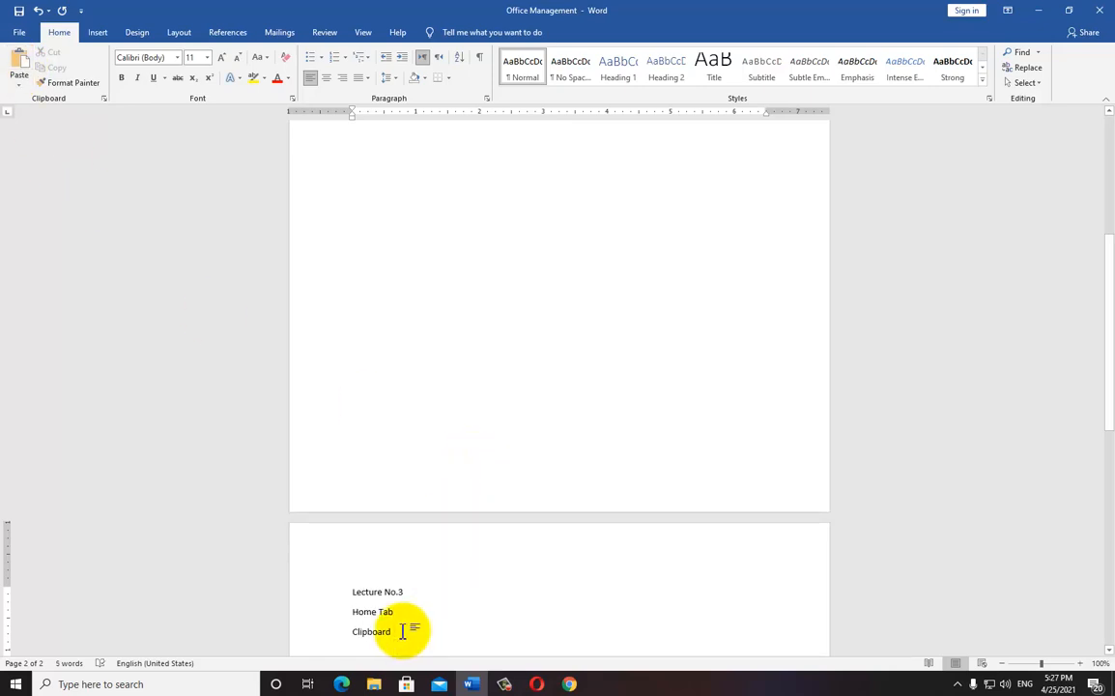
Step: Undo the paste on the second page and the blank lines added before it
{"action": "key", "text": "ctrl+z"}
{"action": "scroll", "coordinate": [404, 600], "scroll_direction": "up", "scroll_amount": 5}
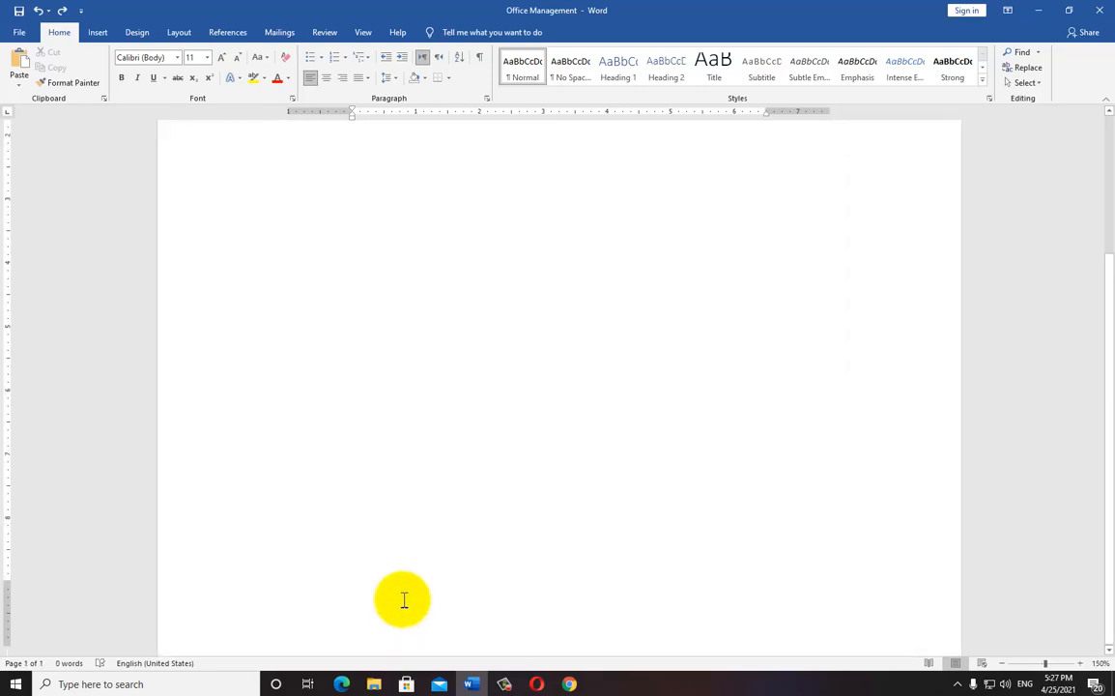
{"action": "key", "text": "Return"}
{"action": "scroll", "coordinate": [404, 600], "scroll_direction": "down", "scroll_amount": 6}
{"action": "scroll", "coordinate": [404, 600], "scroll_direction": "down", "scroll_amount": 3}
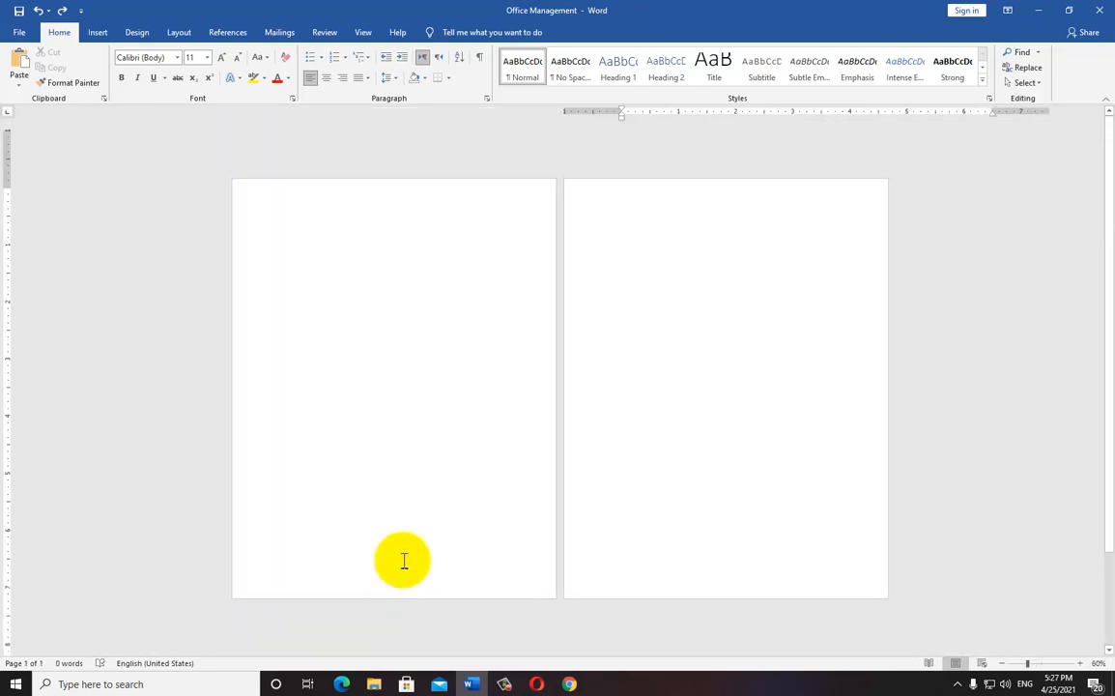
{"action": "scroll", "coordinate": [416, 401], "scroll_direction": "up", "scroll_amount": 2}
{"action": "key", "text": "ctrl+z"}
{"action": "key", "text": "ctrl+z"}
{"action": "key", "text": "ctrl+z"}
{"action": "key", "text": "ctrl+z"}
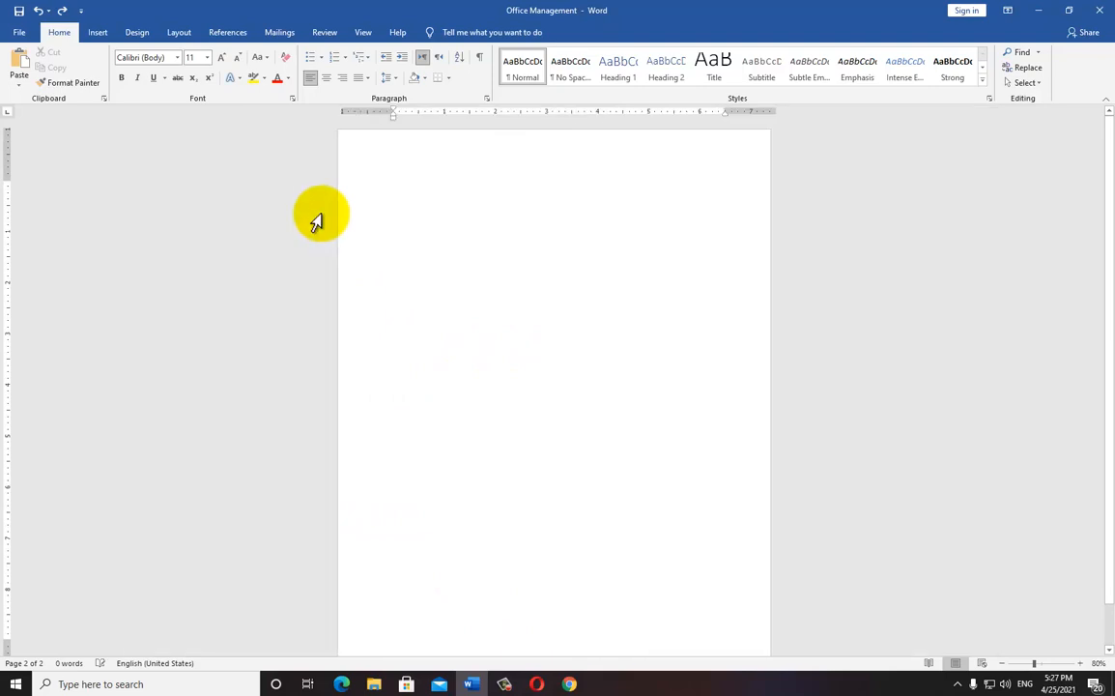
Step: Cut the document's entire text: "Office Management", "MS Word" and the line with the person's name
{"action": "left_click", "coordinate": [453, 228]}
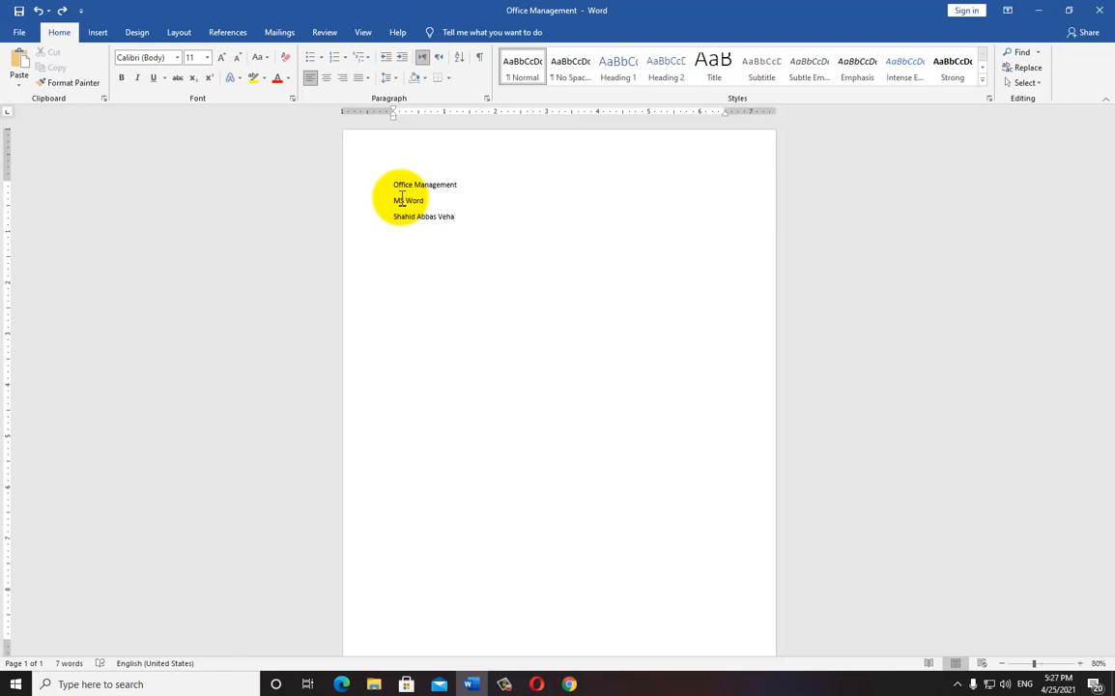
{"action": "key", "text": "ctrl+a"}
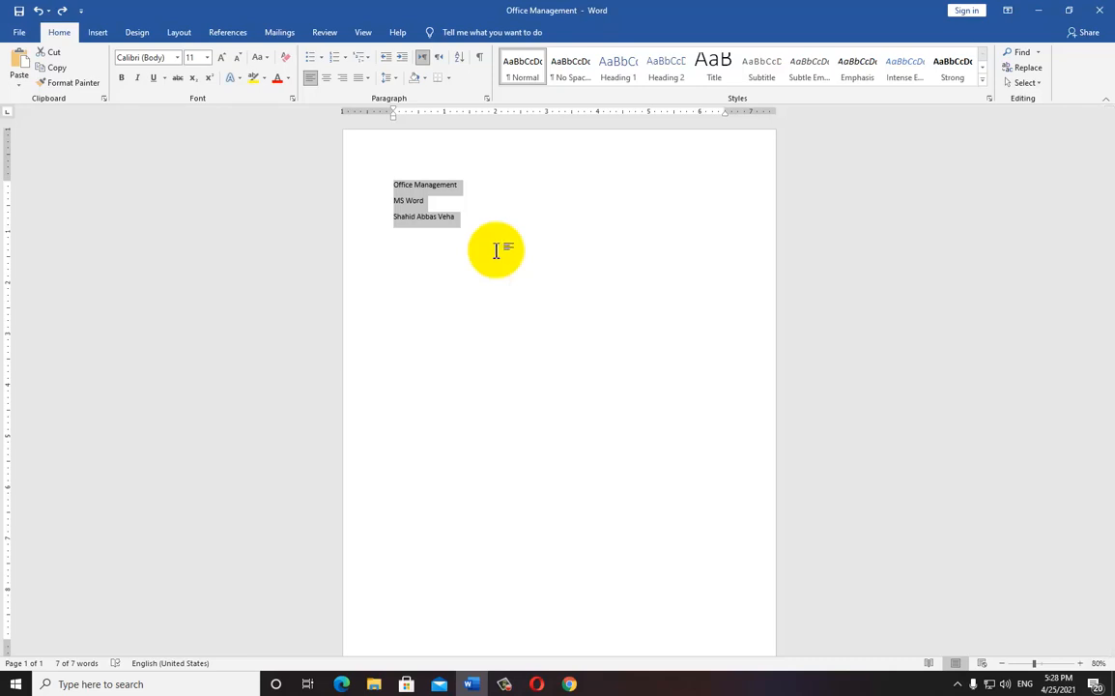
{"action": "key", "text": "ctrl+x"}
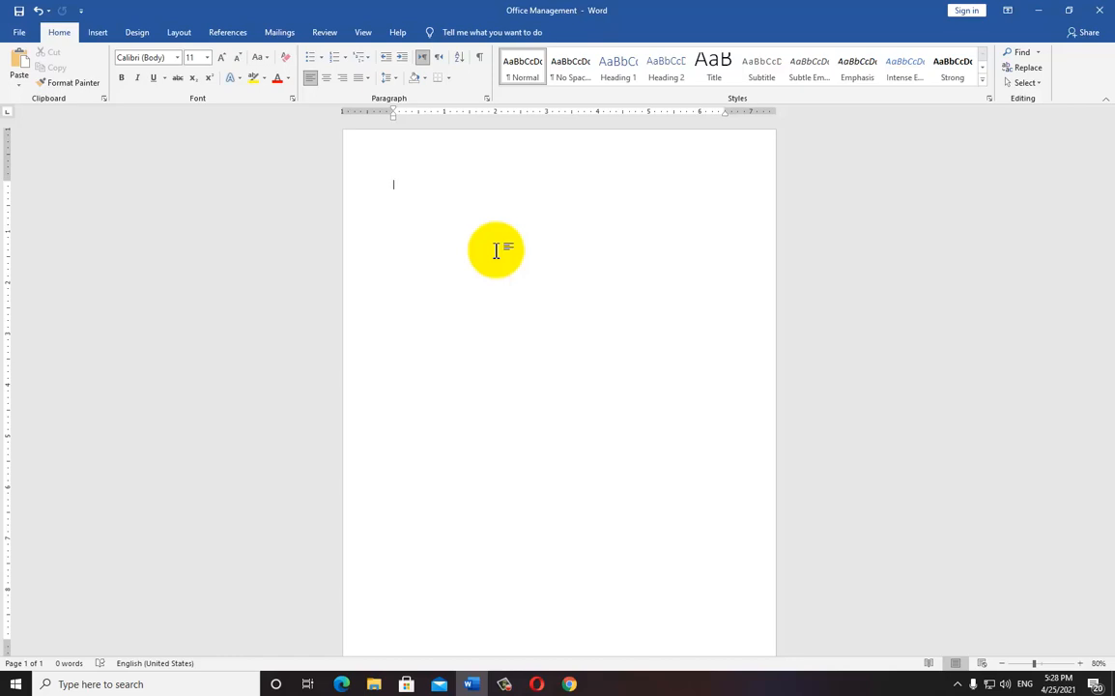
Step: Add blank lines until a second page is created and paste the cut text near the top of the first page
{"action": "key", "text": "Return"}
{"action": "key", "text": "Return"}
{"action": "key", "text": "Return"}
{"action": "key", "text": "Return"}
{"action": "key", "text": "Return"}
{"action": "key", "text": "Return"}
{"action": "key", "text": "Return"}
{"action": "key", "text": "Return"}
{"action": "key", "text": "Return"}
{"action": "key", "text": "Return"}
{"action": "key", "text": "Return"}
{"action": "key", "text": "Return"}
{"action": "key", "text": "Return"}
{"action": "key", "text": "Return"}
{"action": "key", "text": "Return"}
{"action": "key", "text": "Return"}
{"action": "key", "text": "Return"}
{"action": "key", "text": "Return"}
{"action": "key", "text": "Return"}
{"action": "key", "text": "Return"}
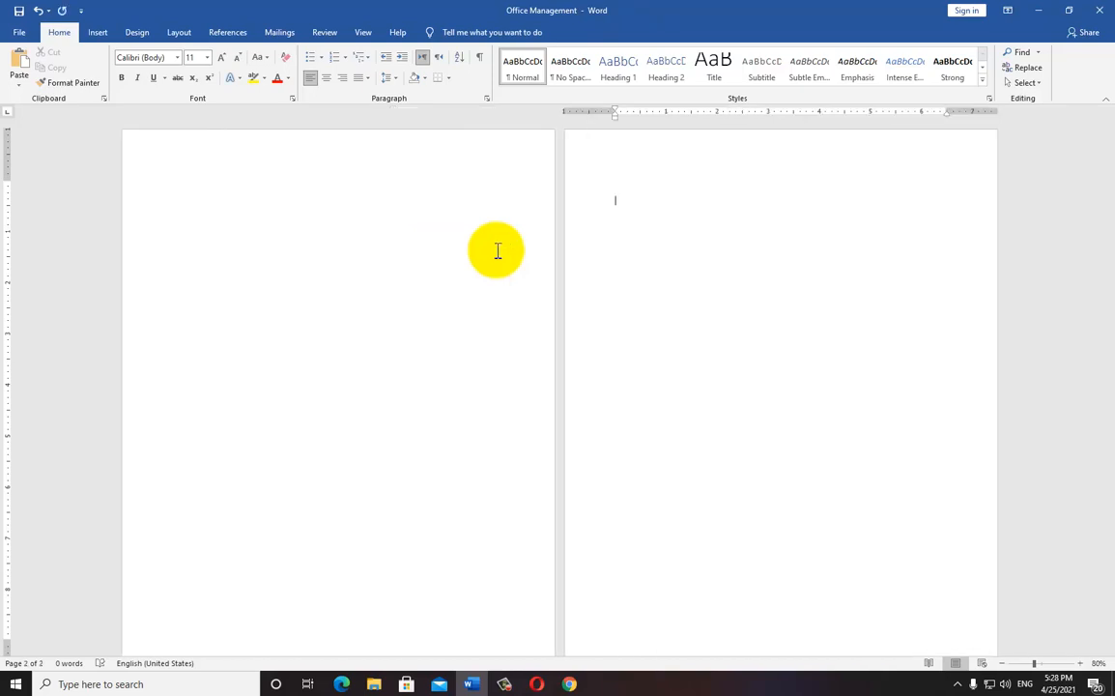
{"action": "key", "text": "ctrl+v"}
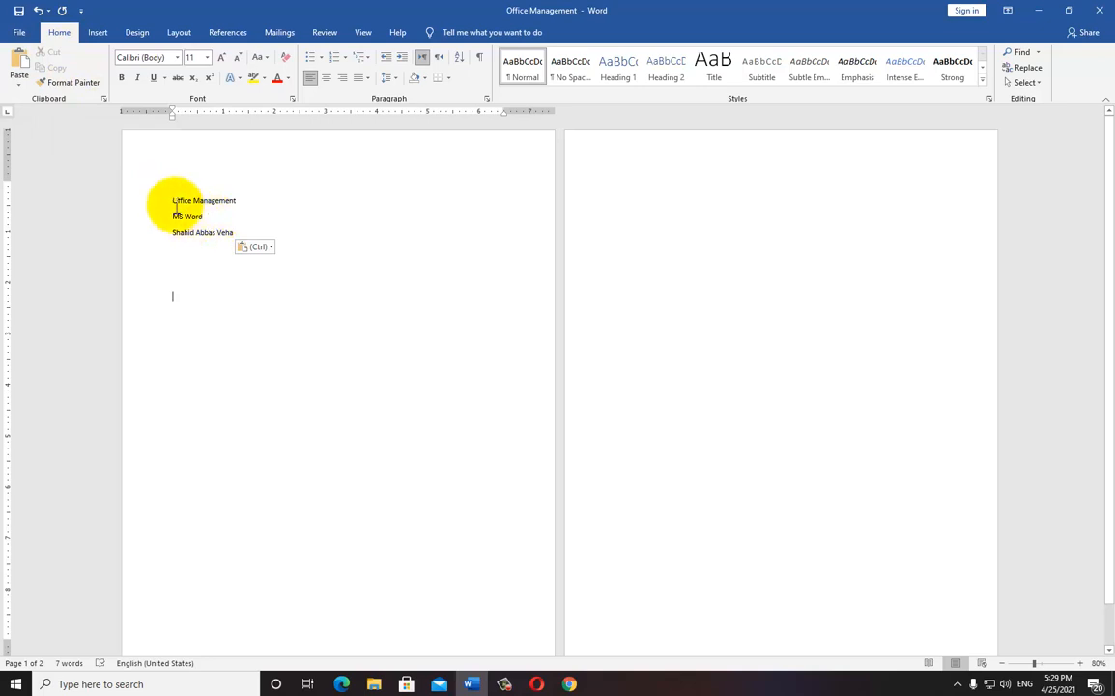
Step: Copy the three text lines on the first page and paste them at the top of the second page
{"action": "left_click_drag", "start_coordinate": [172, 200], "coordinate": [235, 200]}
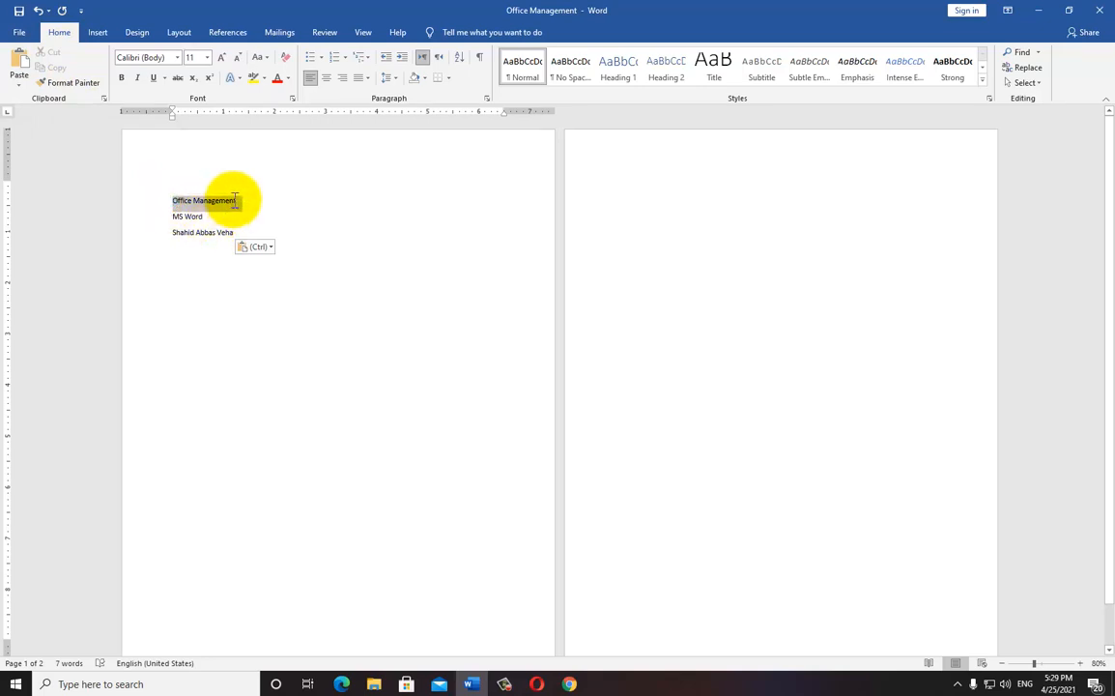
{"action": "left_click", "coordinate": [189, 218]}
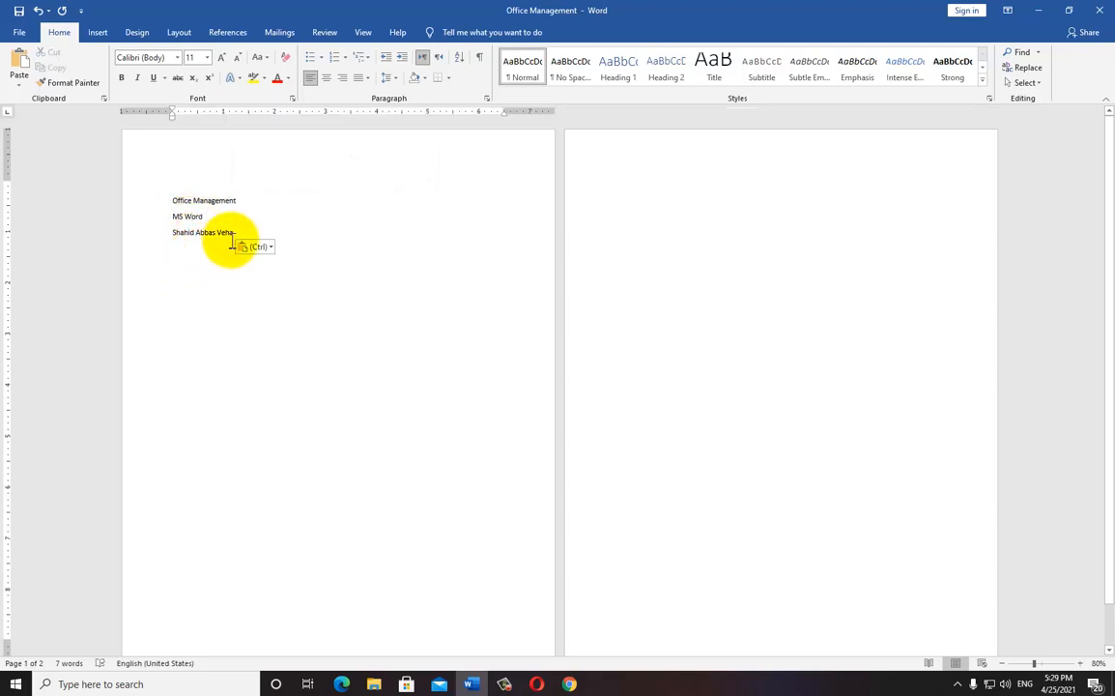
{"action": "left_click_drag", "start_coordinate": [233, 235], "coordinate": [162, 187]}
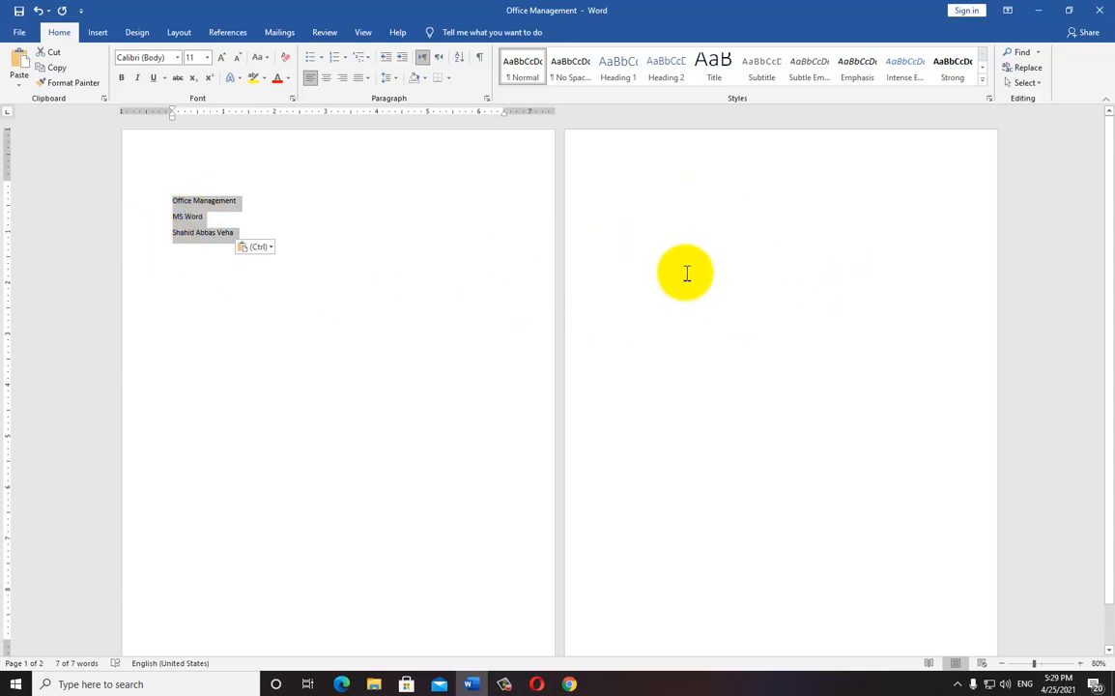
{"action": "left_click", "coordinate": [57, 69]}
{"action": "left_click", "coordinate": [608, 191]}
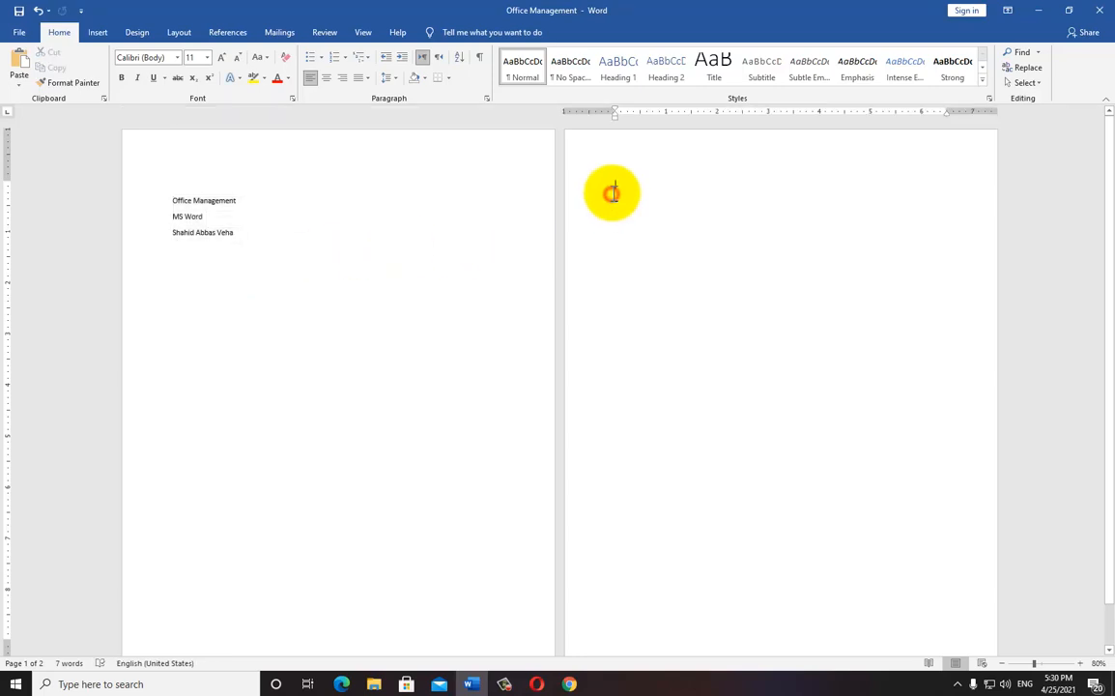
{"action": "left_click", "coordinate": [14, 68]}
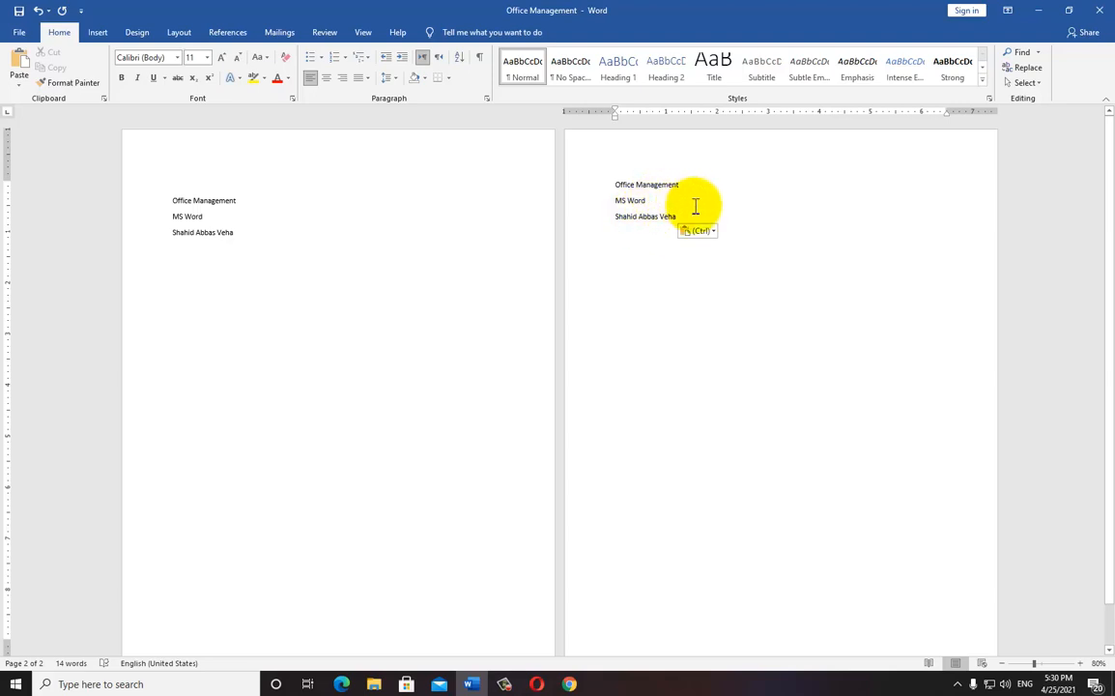
Step: Delete the duplicate three lines from the second page
{"action": "left_click_drag", "start_coordinate": [236, 241], "coordinate": [164, 197]}
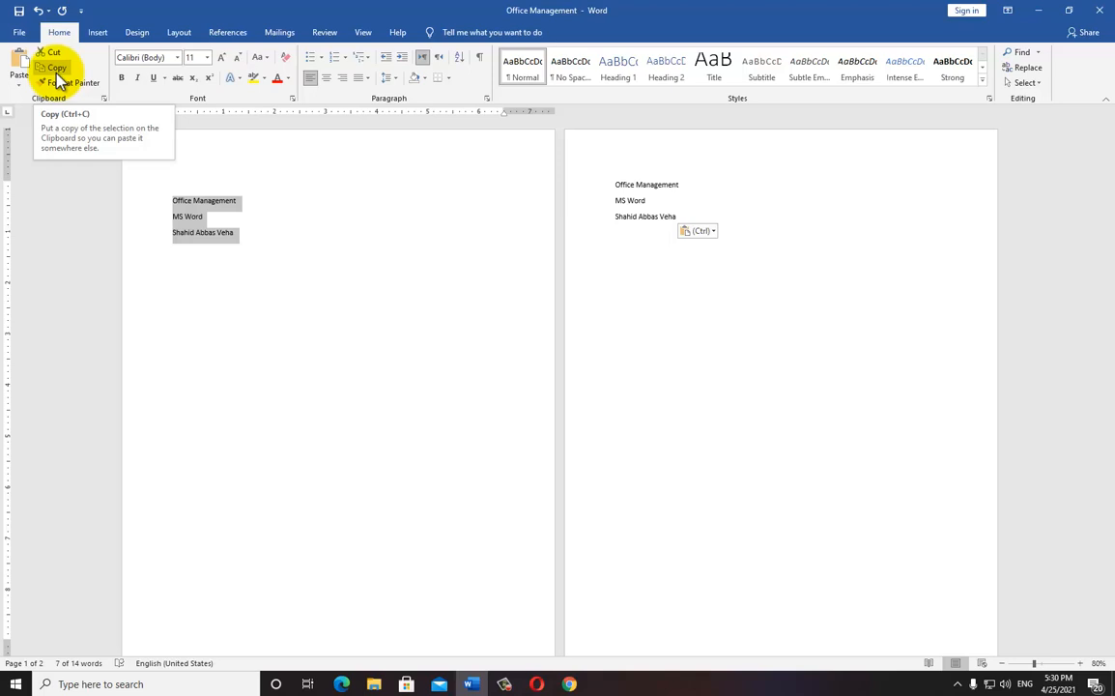
{"action": "left_click_drag", "start_coordinate": [682, 215], "coordinate": [635, 180]}
{"action": "key", "text": "Delete"}
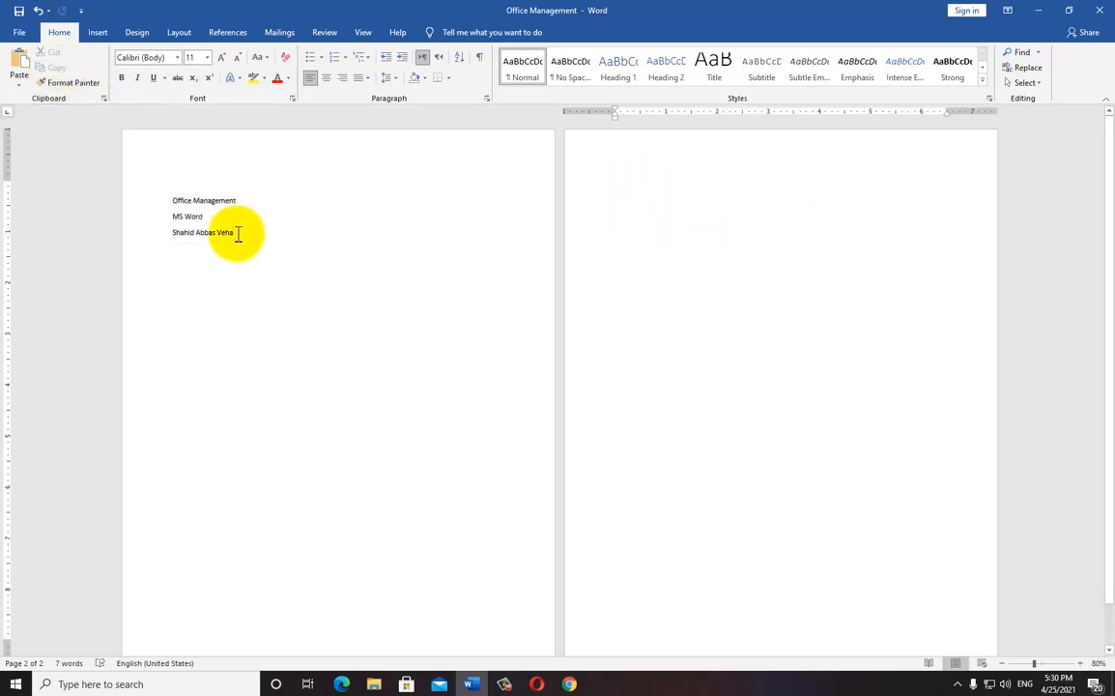
Step: Try to duplicate the first page's three lines on the second page again
{"action": "left_click_drag", "start_coordinate": [238, 226], "coordinate": [190, 206]}
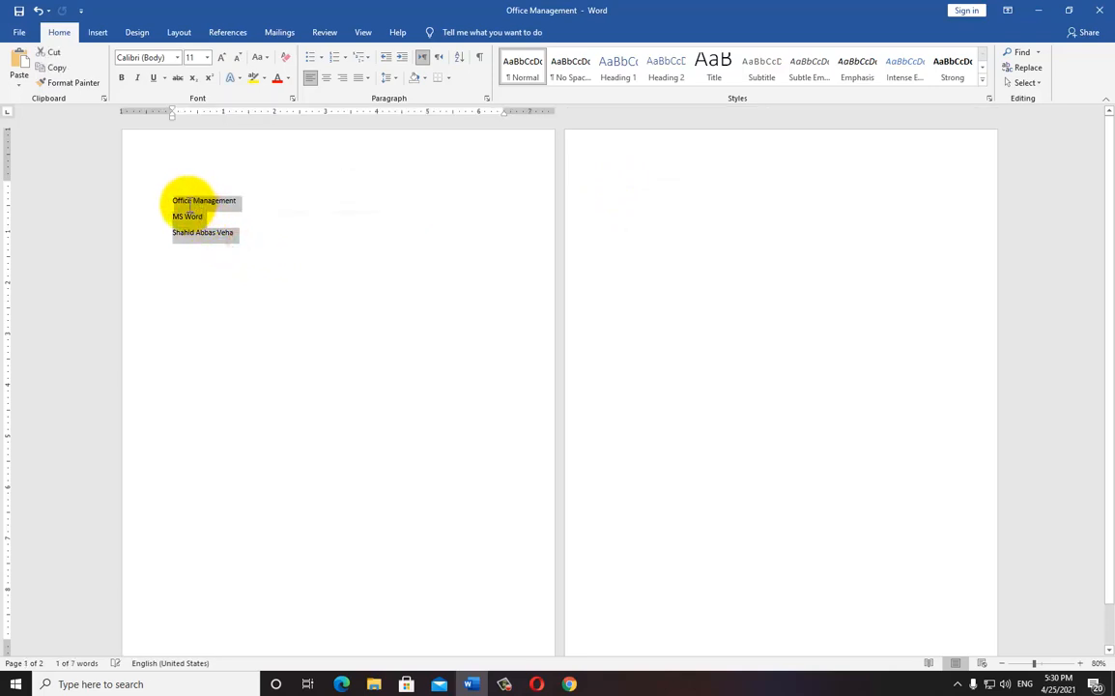
{"action": "left_click", "coordinate": [725, 266]}
{"action": "key", "text": "ctrl+v"}
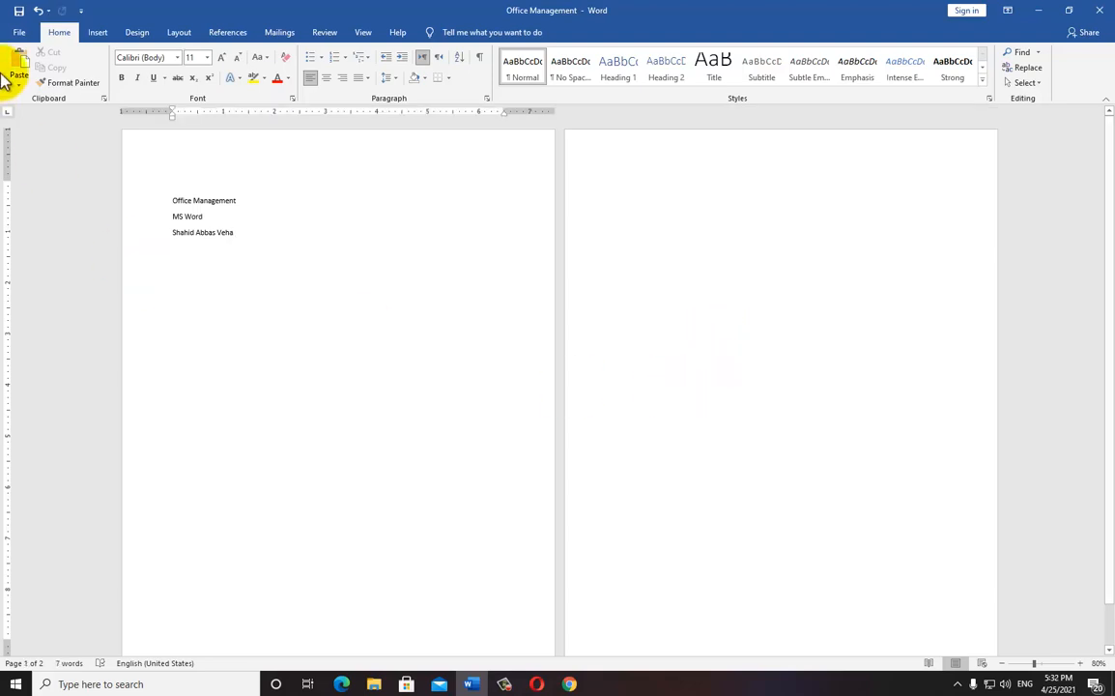
Step: Examine the paste options offered for the clipboard content
{"action": "left_click", "coordinate": [19, 83]}
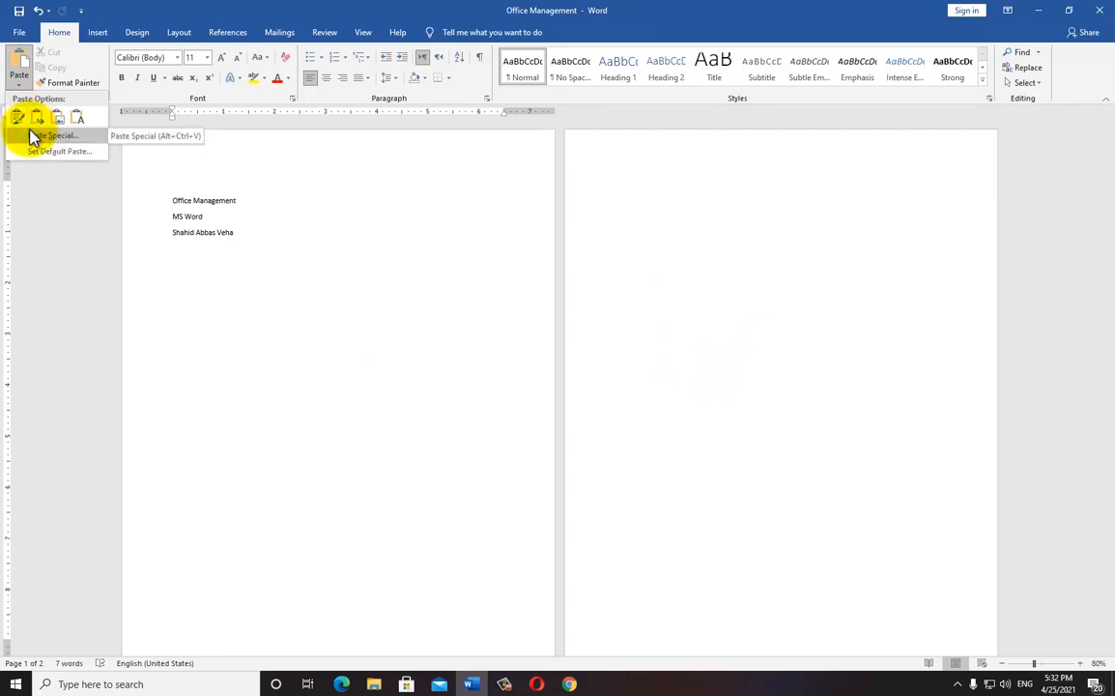
{"action": "left_click", "coordinate": [264, 340]}
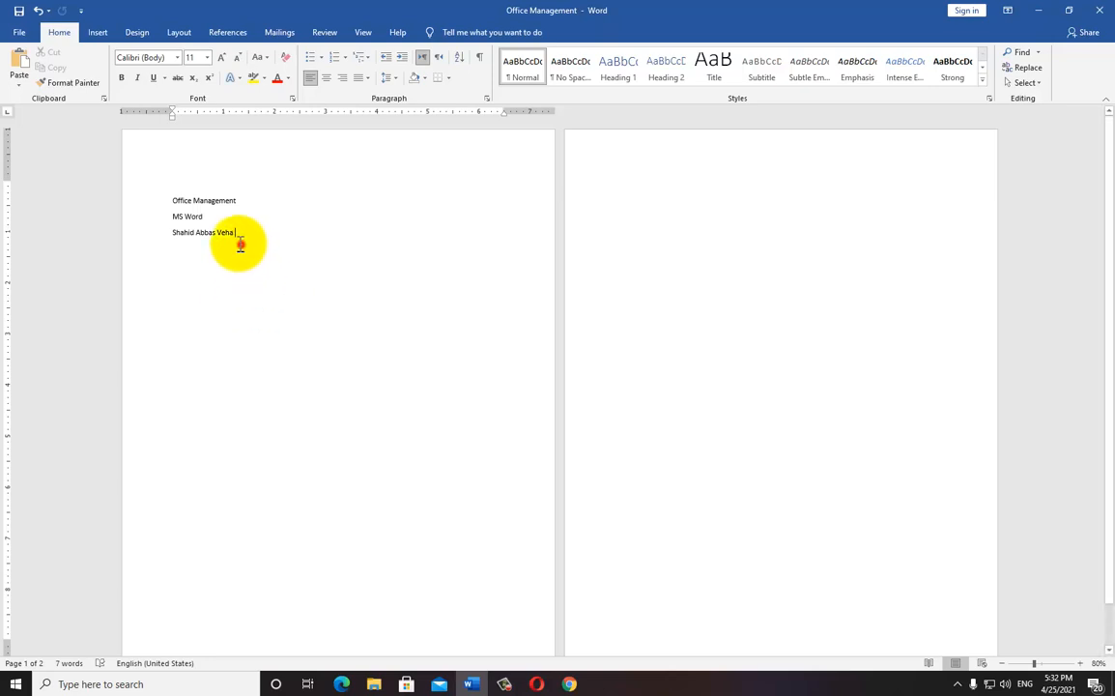
Step: Copy all three text lines on the first page to the clipboard
{"action": "left_click_drag", "start_coordinate": [237, 236], "coordinate": [179, 214]}
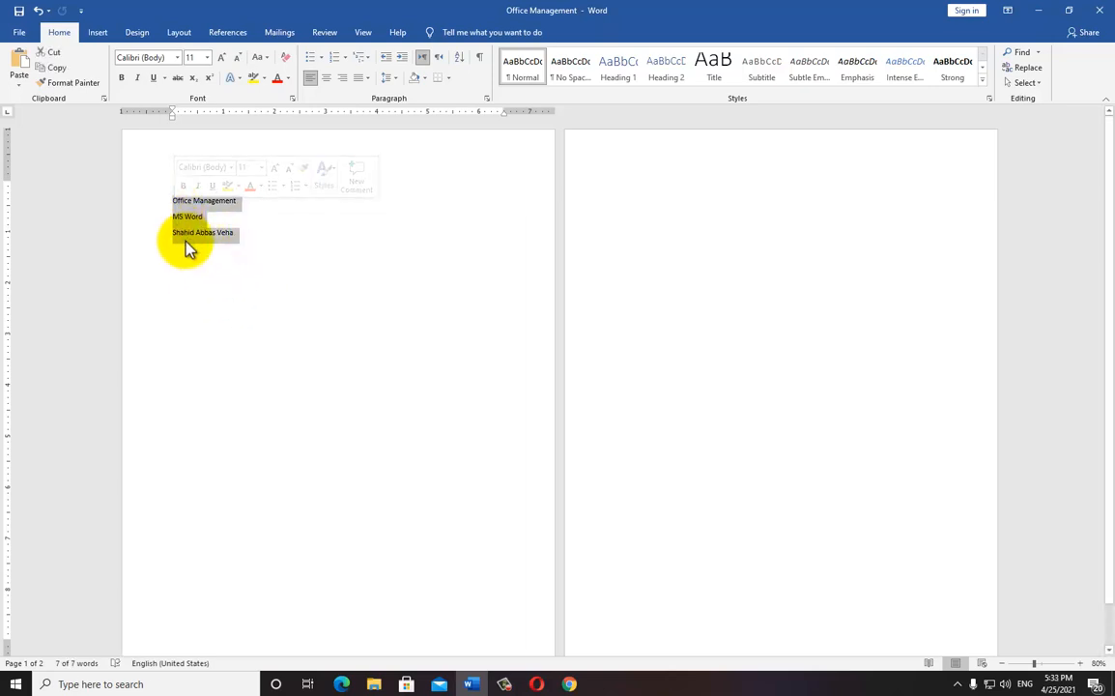
{"action": "left_click", "coordinate": [53, 67]}
{"action": "left_click", "coordinate": [249, 286]}
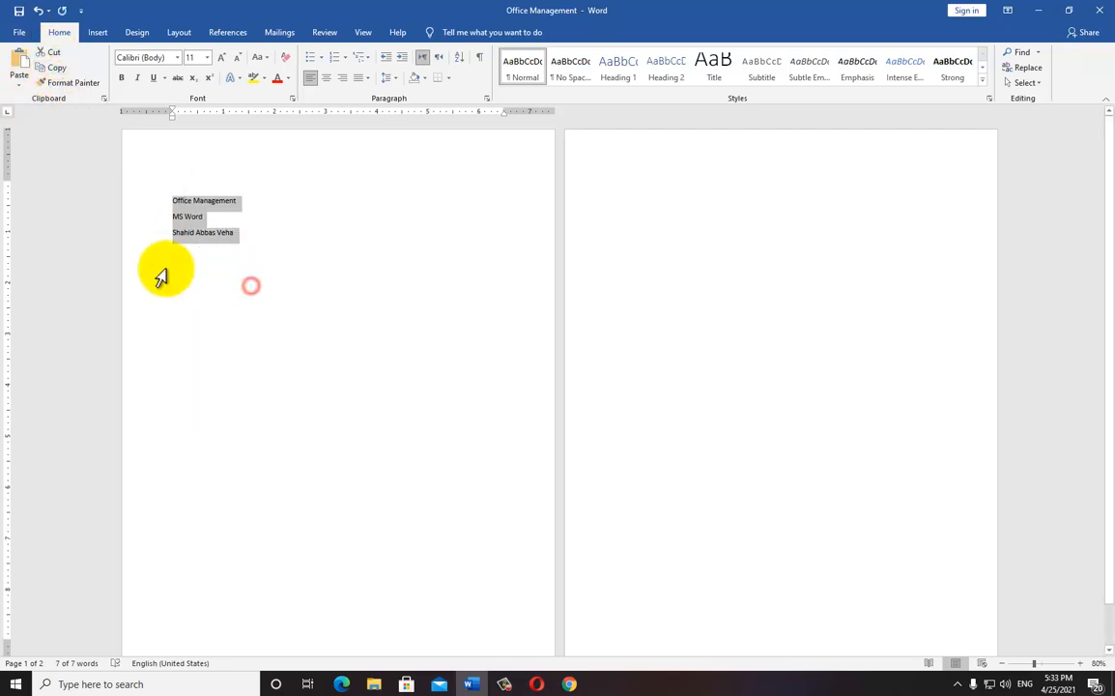
Step: Create a new blank document
{"action": "left_click", "coordinate": [17, 35]}
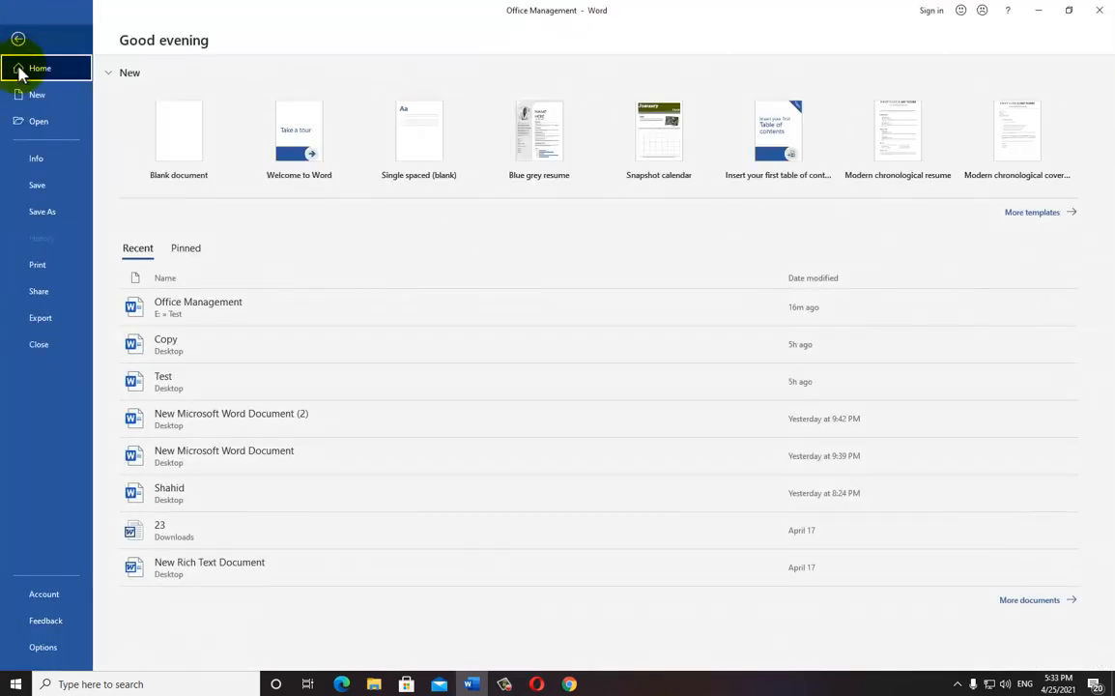
{"action": "left_click", "coordinate": [28, 96]}
{"action": "left_click", "coordinate": [220, 184]}
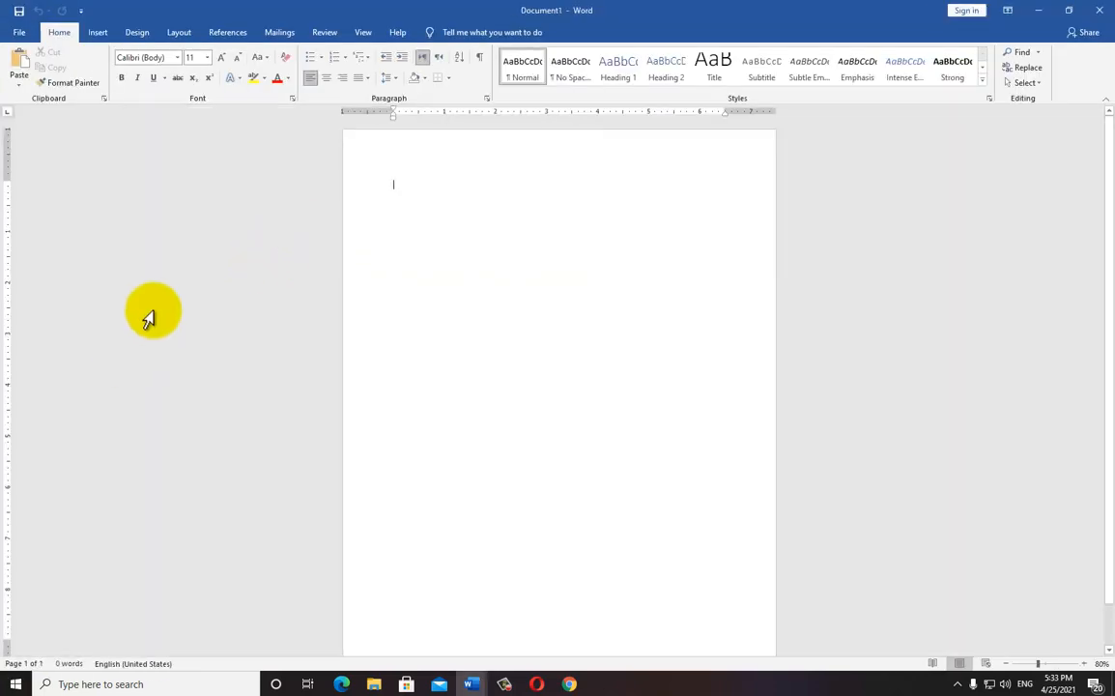
Step: Paste the copied lines into the blank document with Paste Special as Picture (Enhanced Metafile) and select the resulting picture
{"action": "left_click", "coordinate": [19, 84]}
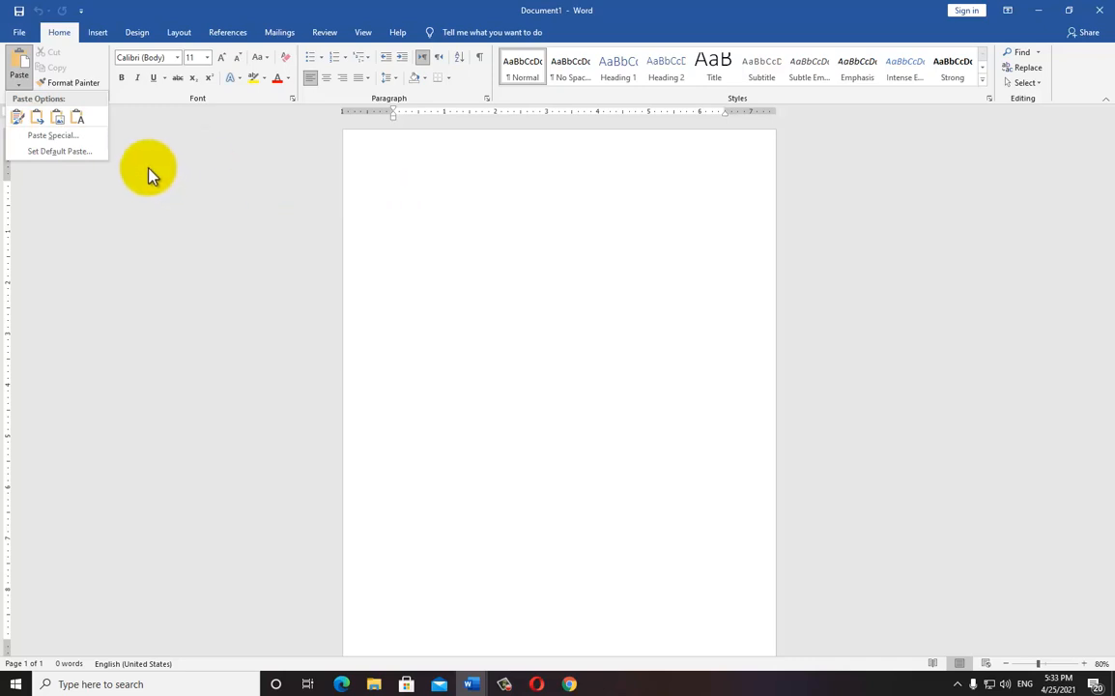
{"action": "left_click", "coordinate": [71, 140]}
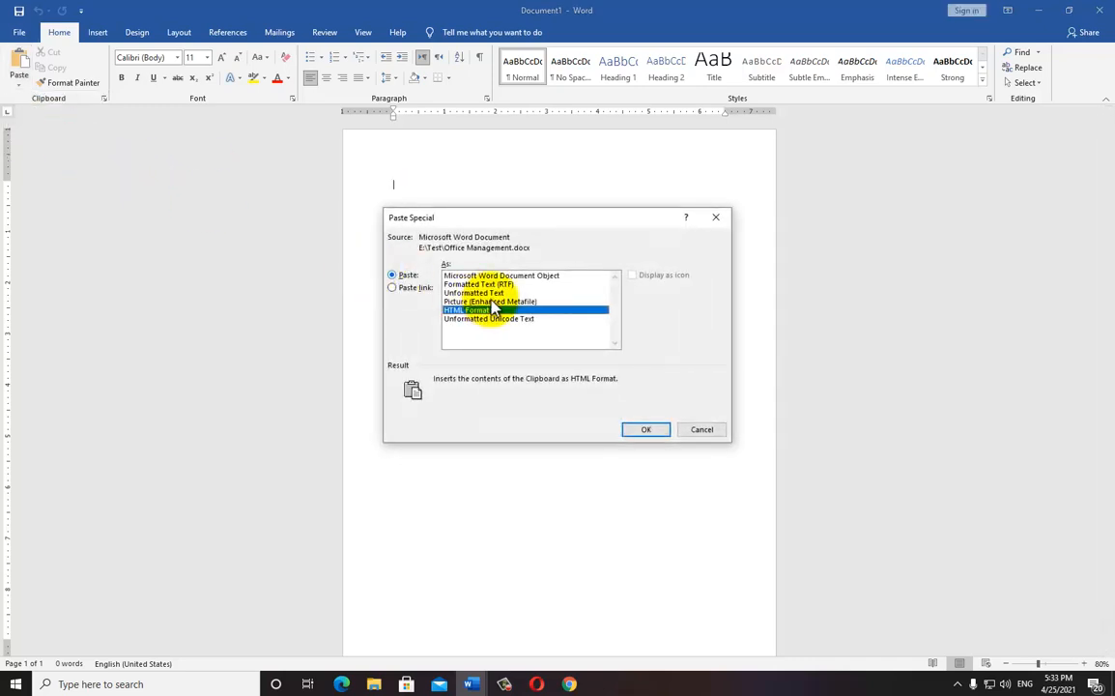
{"action": "left_click", "coordinate": [481, 303]}
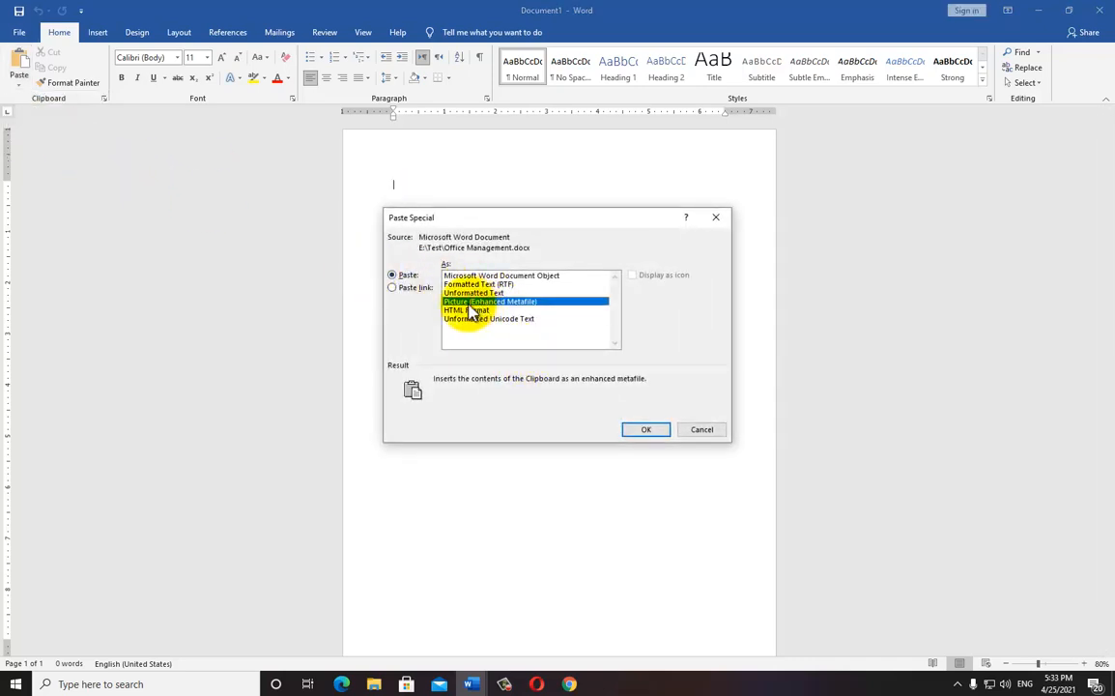
{"action": "left_click", "coordinate": [647, 429]}
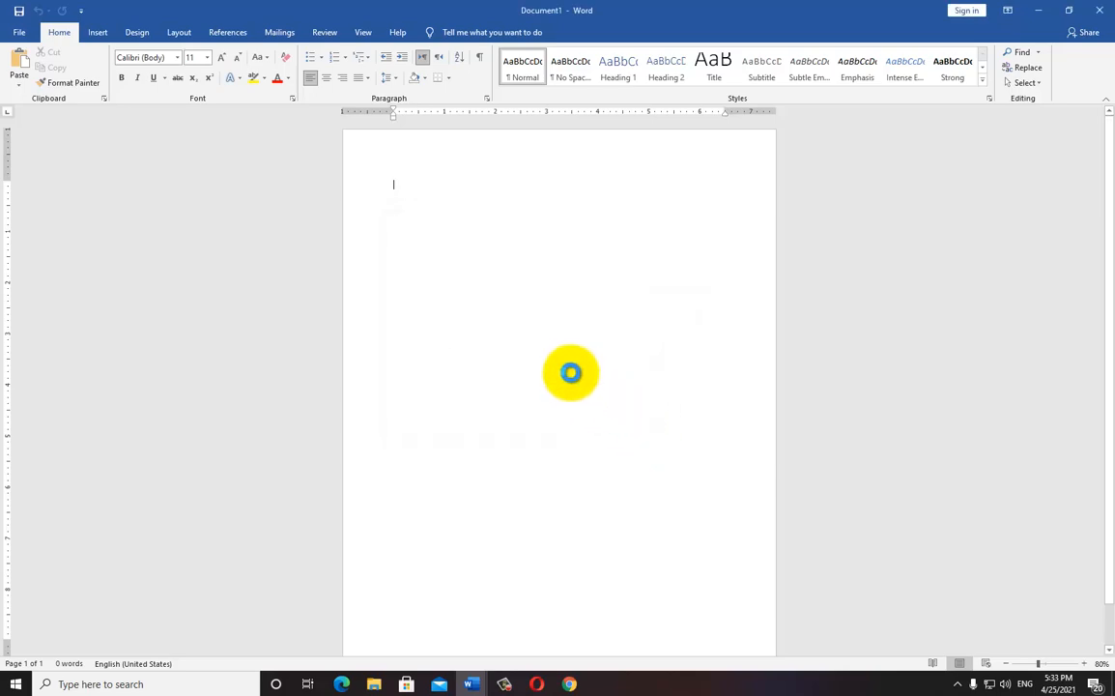
{"action": "left_click", "coordinate": [440, 191]}
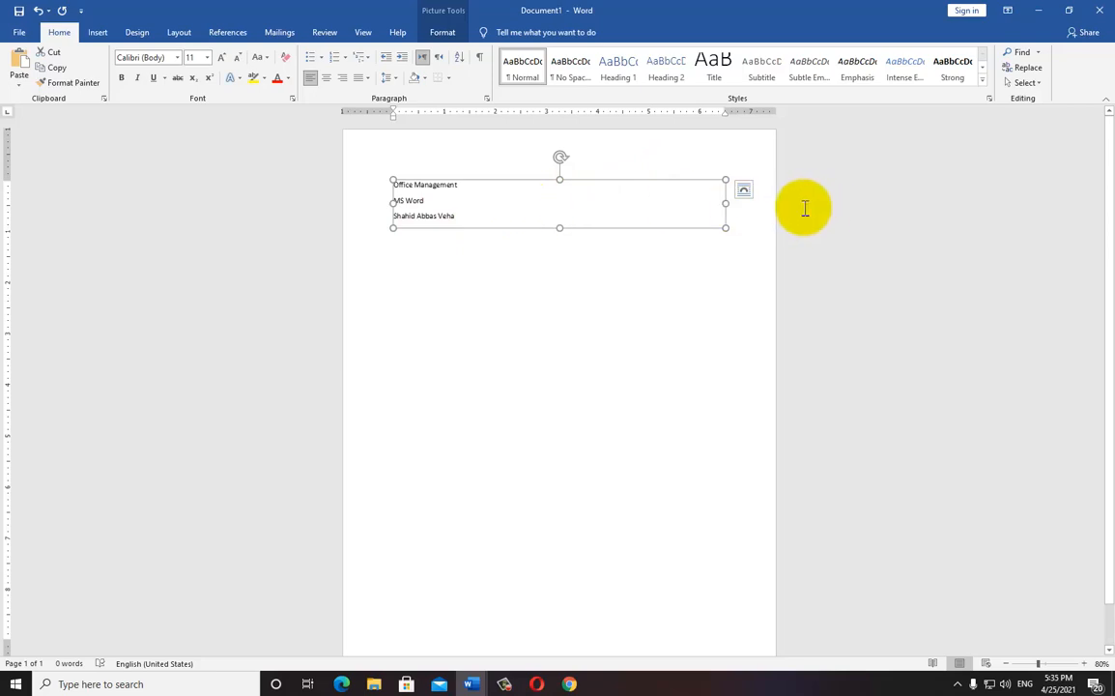
Step: Close the new document without saving it and return to the Office Management document
{"action": "left_click", "coordinate": [87, 83]}
{"action": "left_click", "coordinate": [1099, 10]}
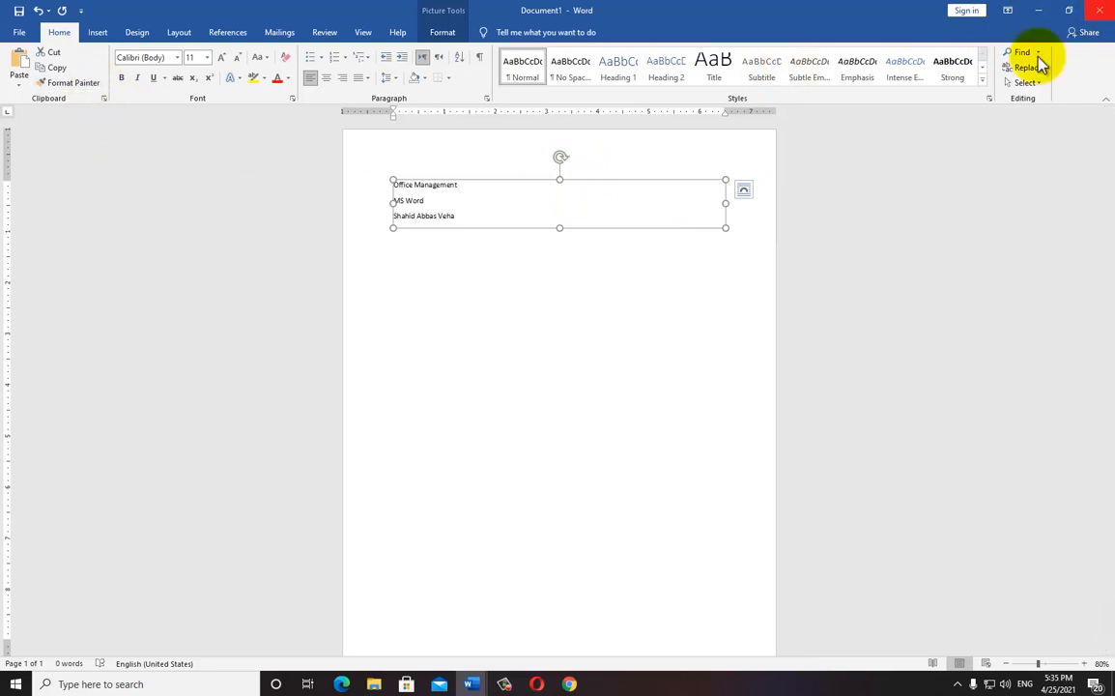
{"action": "left_click", "coordinate": [557, 367]}
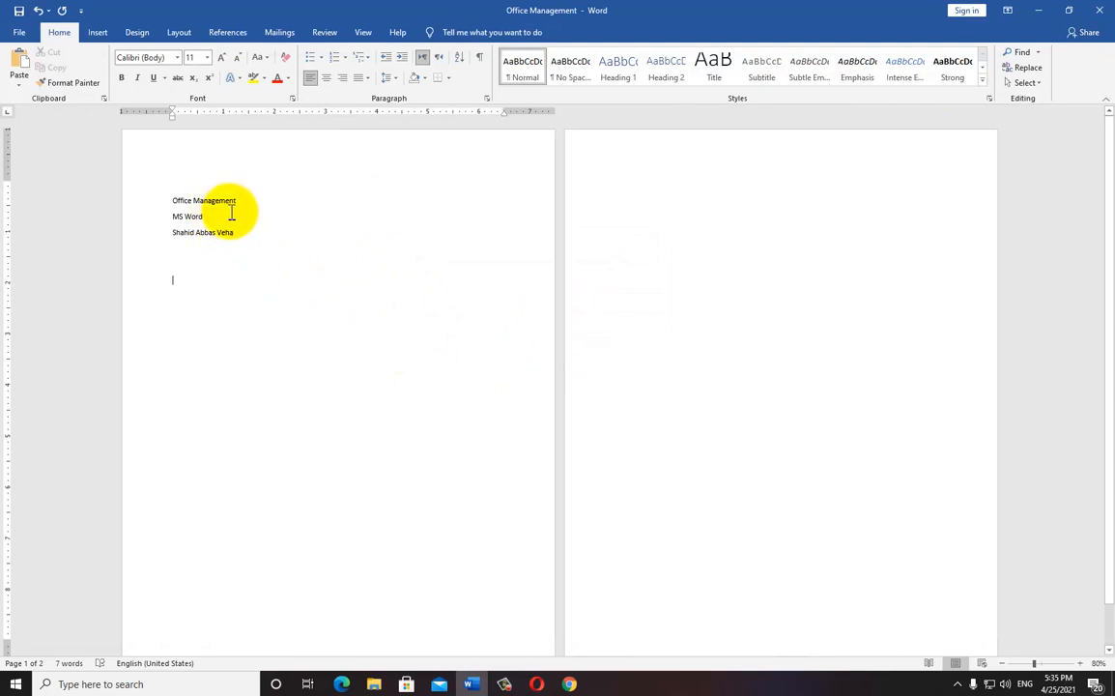
Step: Increase the font size of the "Office Management" line on the first page to 22 points
{"action": "left_click_drag", "start_coordinate": [241, 201], "coordinate": [180, 213]}
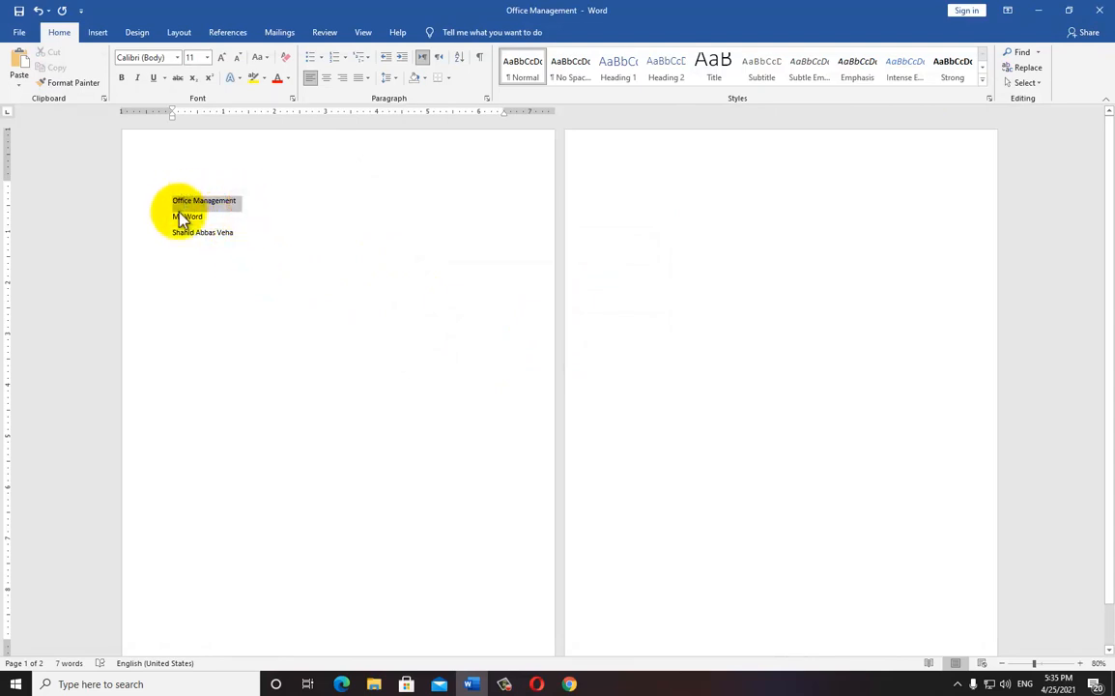
{"action": "left_click", "coordinate": [221, 59]}
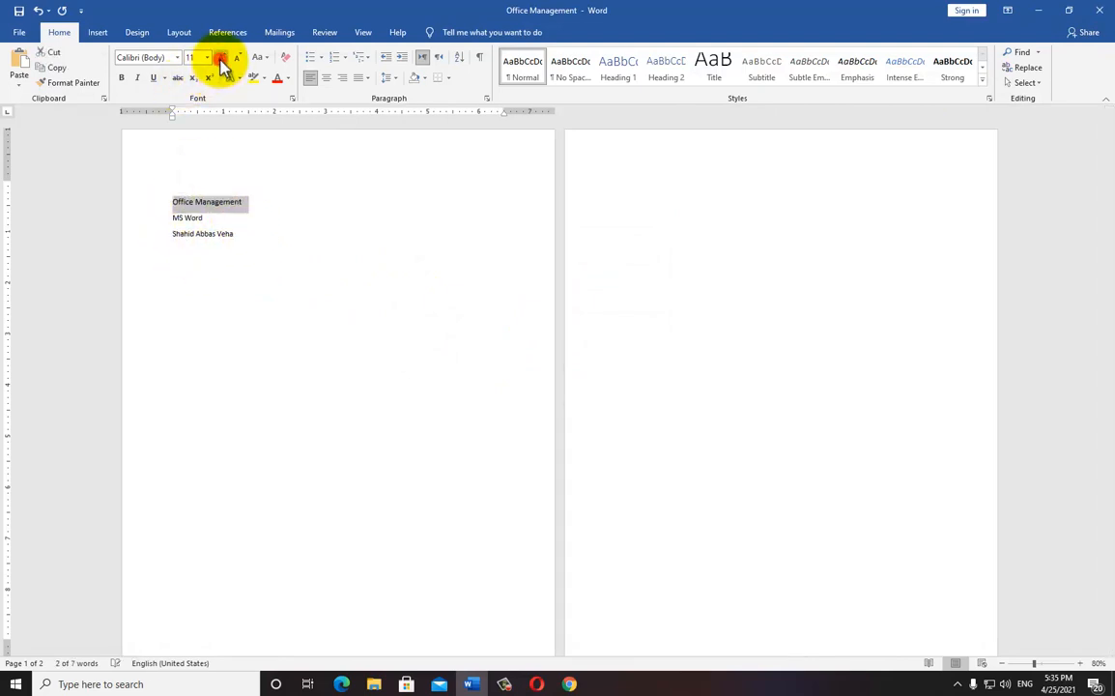
{"action": "left_click", "coordinate": [221, 59]}
{"action": "left_click", "coordinate": [221, 58]}
{"action": "left_click", "coordinate": [221, 59]}
{"action": "left_click", "coordinate": [221, 59]}
{"action": "left_click", "coordinate": [221, 59]}
{"action": "left_click", "coordinate": [221, 58]}
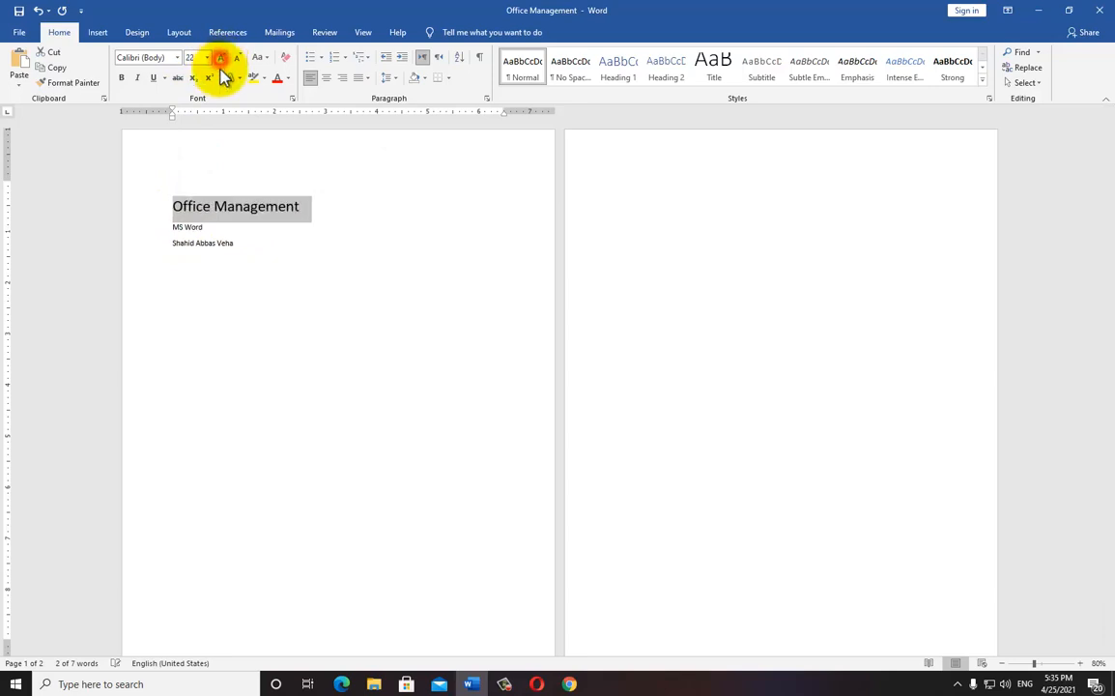
Step: Color the "Office Management" line red and apply the blue gradient text effect with reflection to it
{"action": "left_click", "coordinate": [276, 79]}
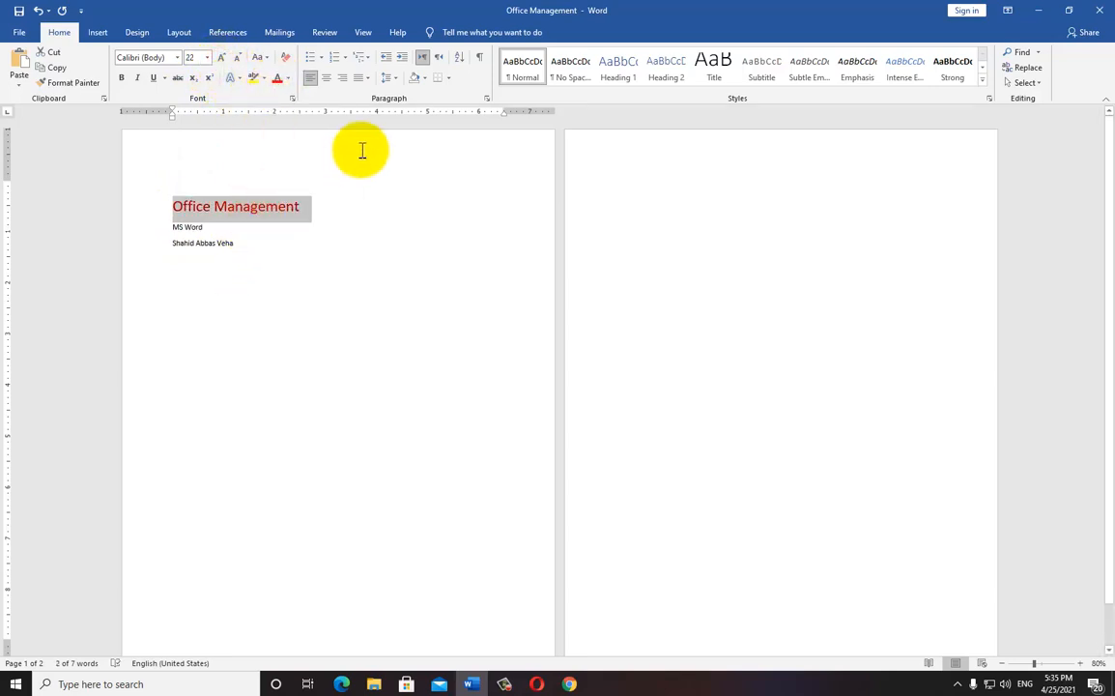
{"action": "left_click", "coordinate": [233, 78]}
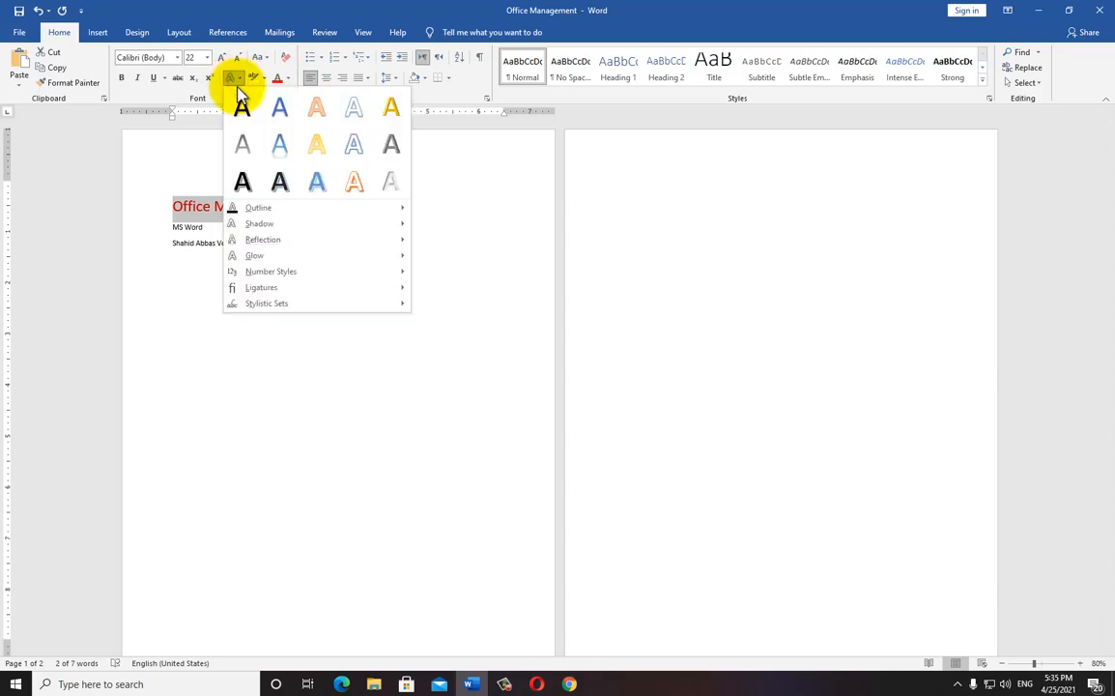
{"action": "left_click", "coordinate": [279, 145]}
Step: Add a new line reading "Graphic" below the third line of text on the first page
{"action": "left_click", "coordinate": [300, 241]}
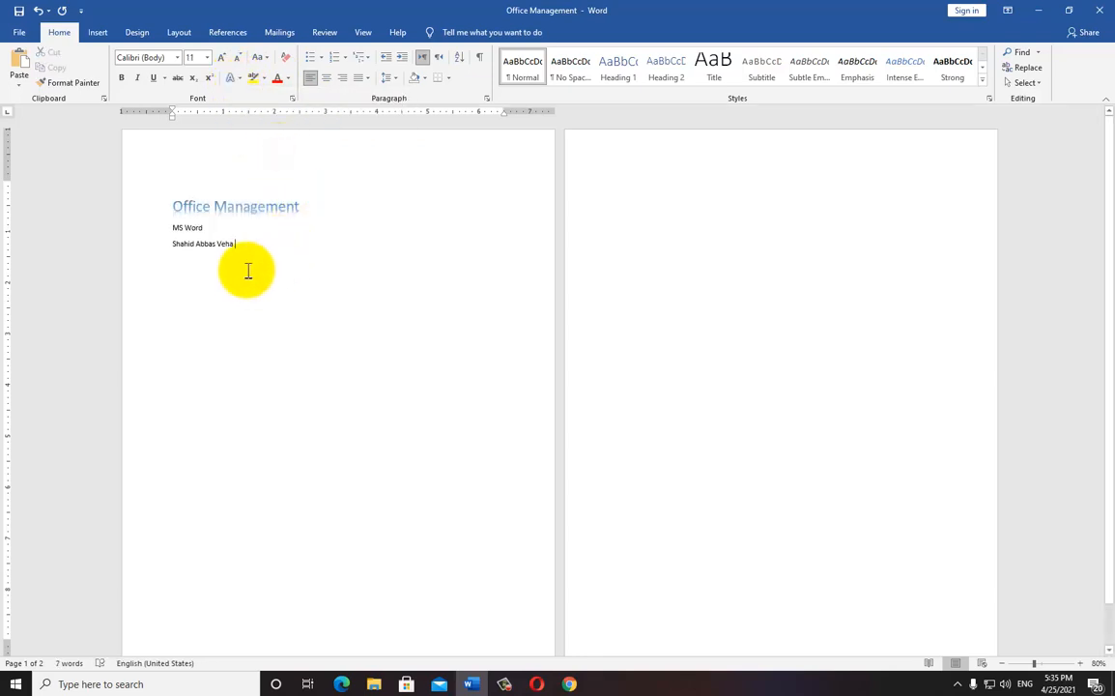
{"action": "key", "text": "Return"}
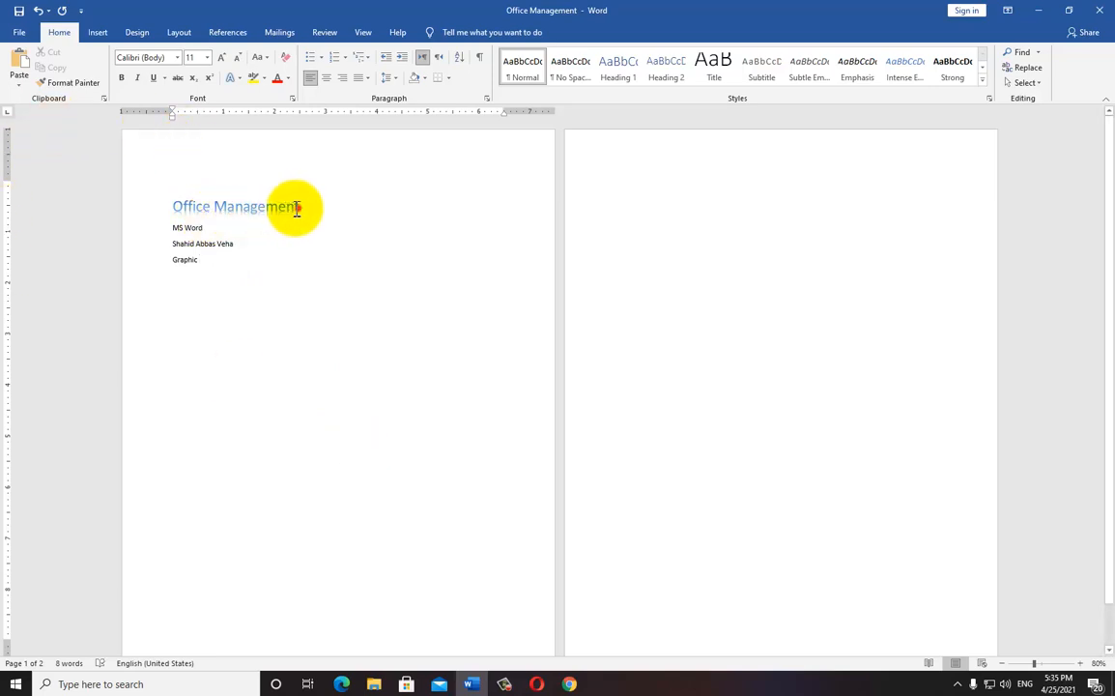
Step: Copy the formatting of the "Office Management" line onto the "Graphic" line with Format Painter
{"action": "left_click_drag", "start_coordinate": [297, 207], "coordinate": [186, 205]}
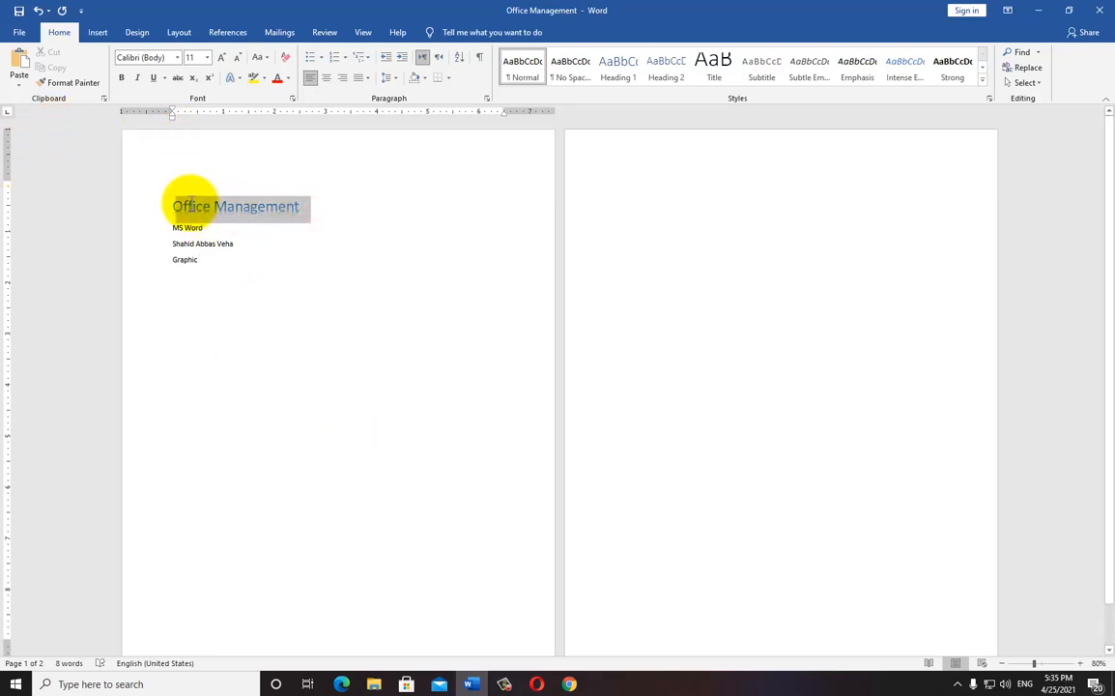
{"action": "left_click", "coordinate": [63, 81]}
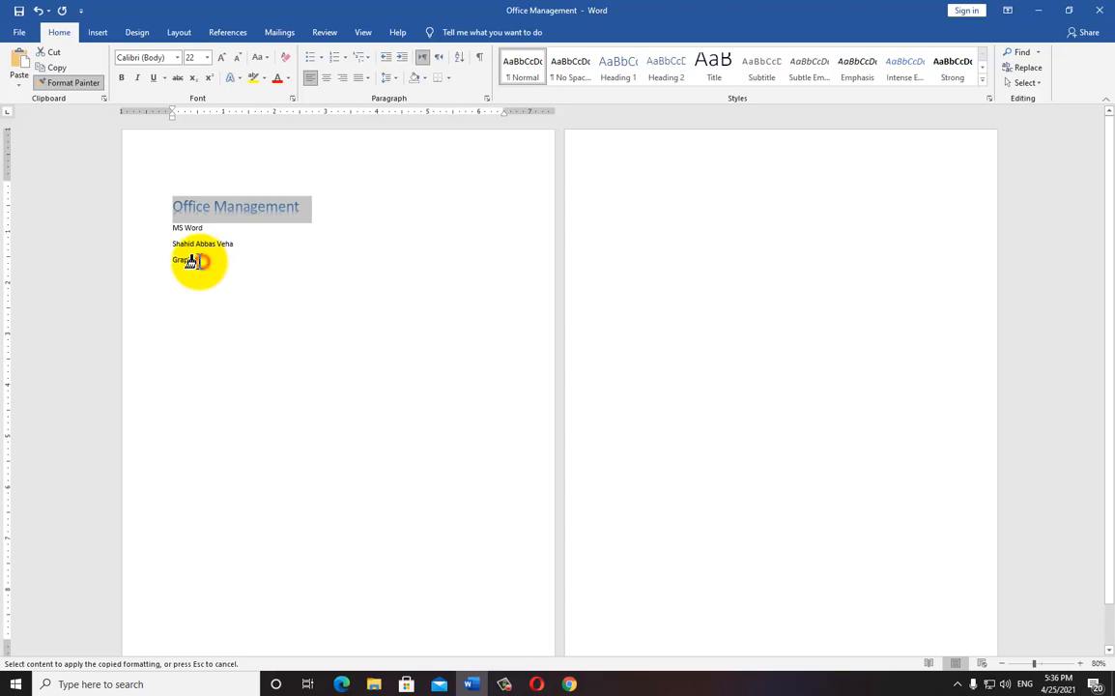
{"action": "left_click_drag", "start_coordinate": [198, 258], "coordinate": [173, 269]}
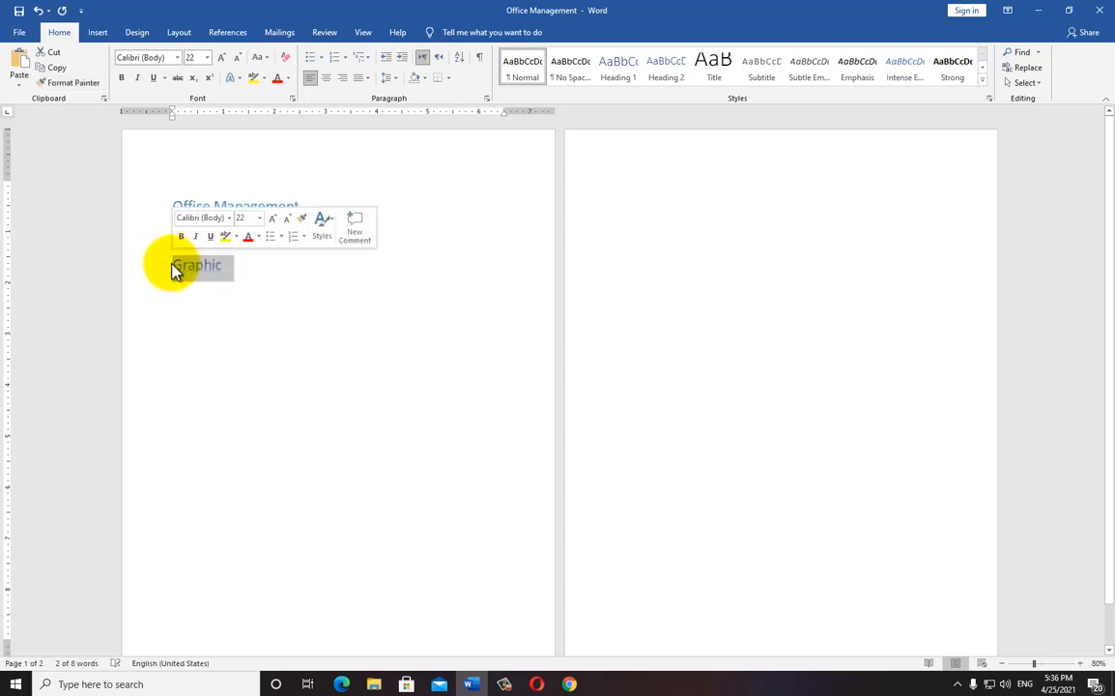
{"action": "left_click", "coordinate": [221, 270]}
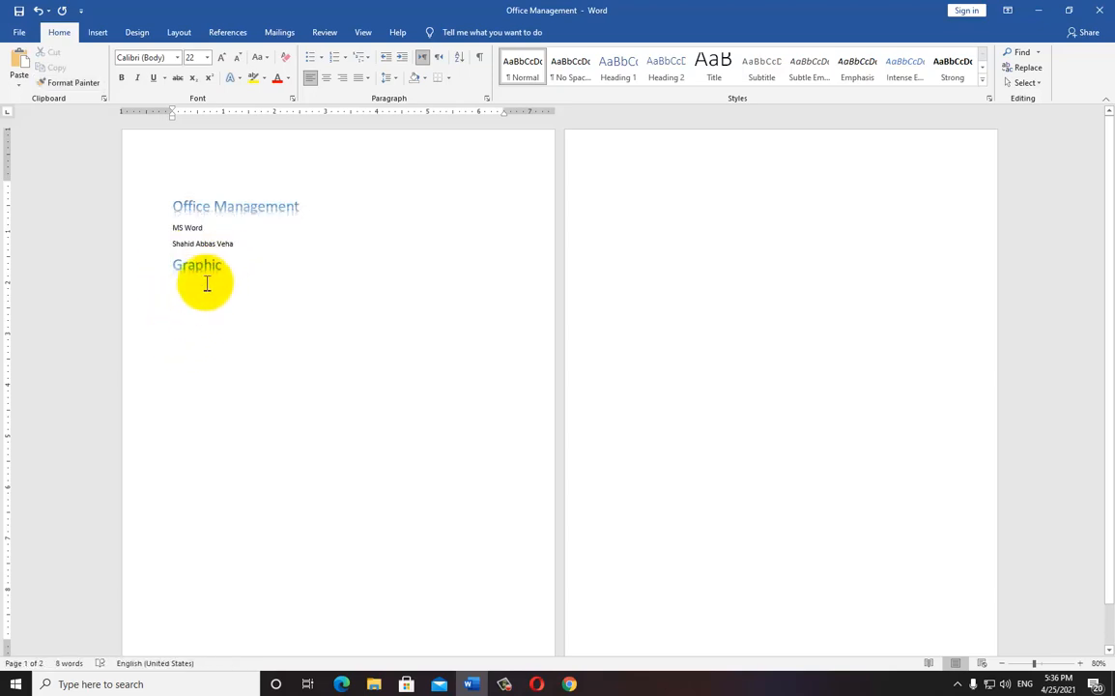